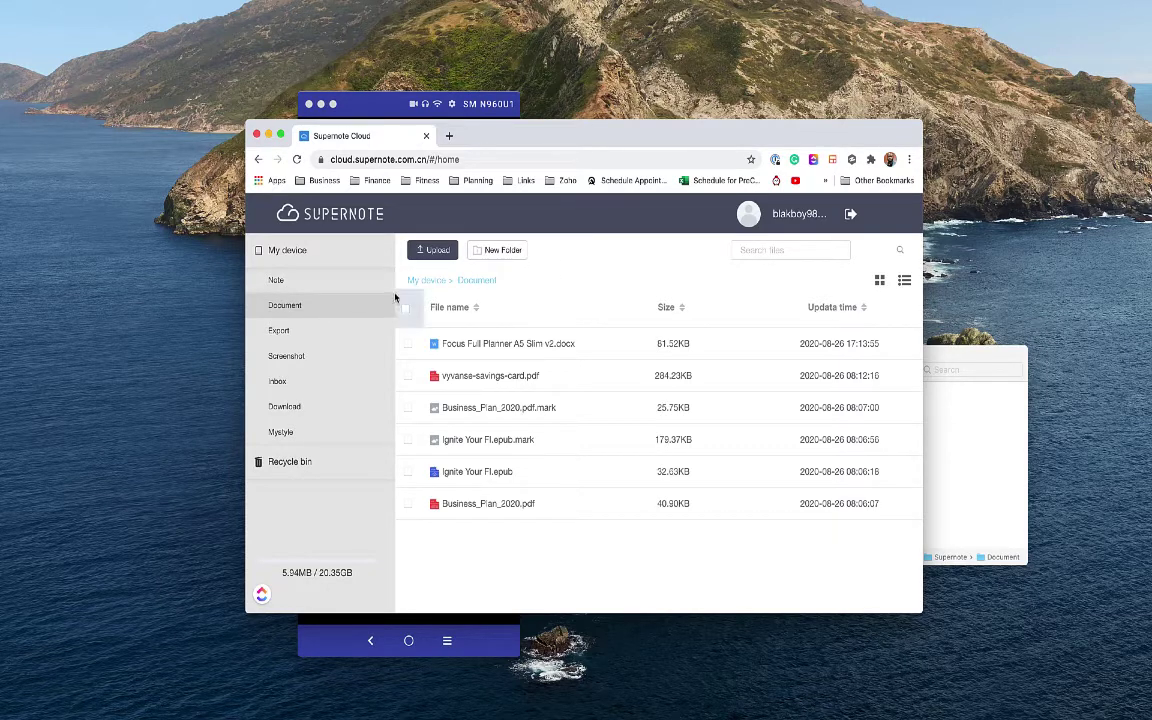
Browse the device's Screenshot and Download folders in the cloud storage
{"action": "left_click", "coordinate": [290, 285]}
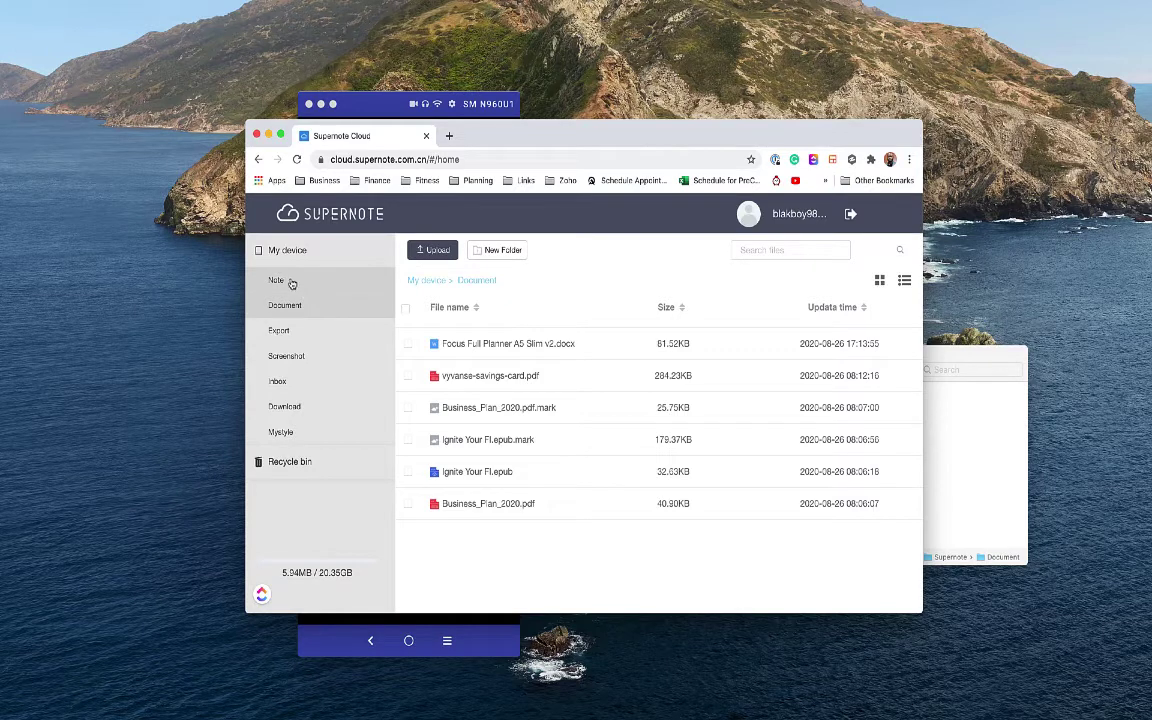
{"action": "left_click", "coordinate": [295, 362]}
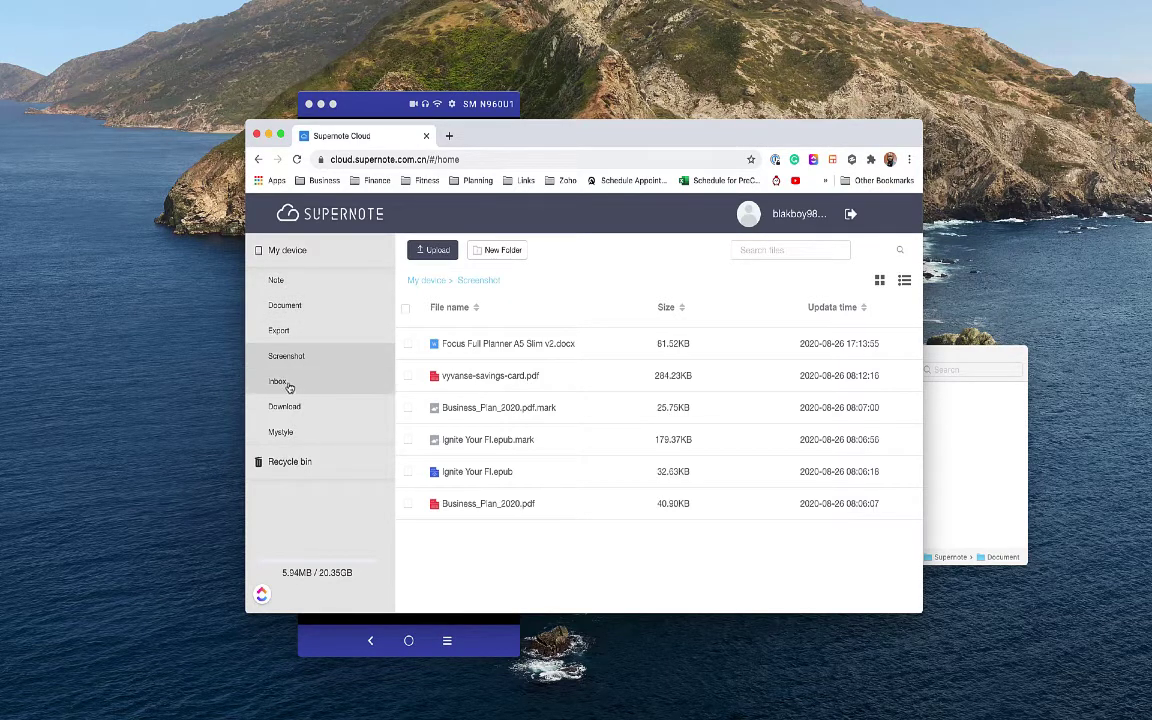
{"action": "left_click", "coordinate": [289, 405]}
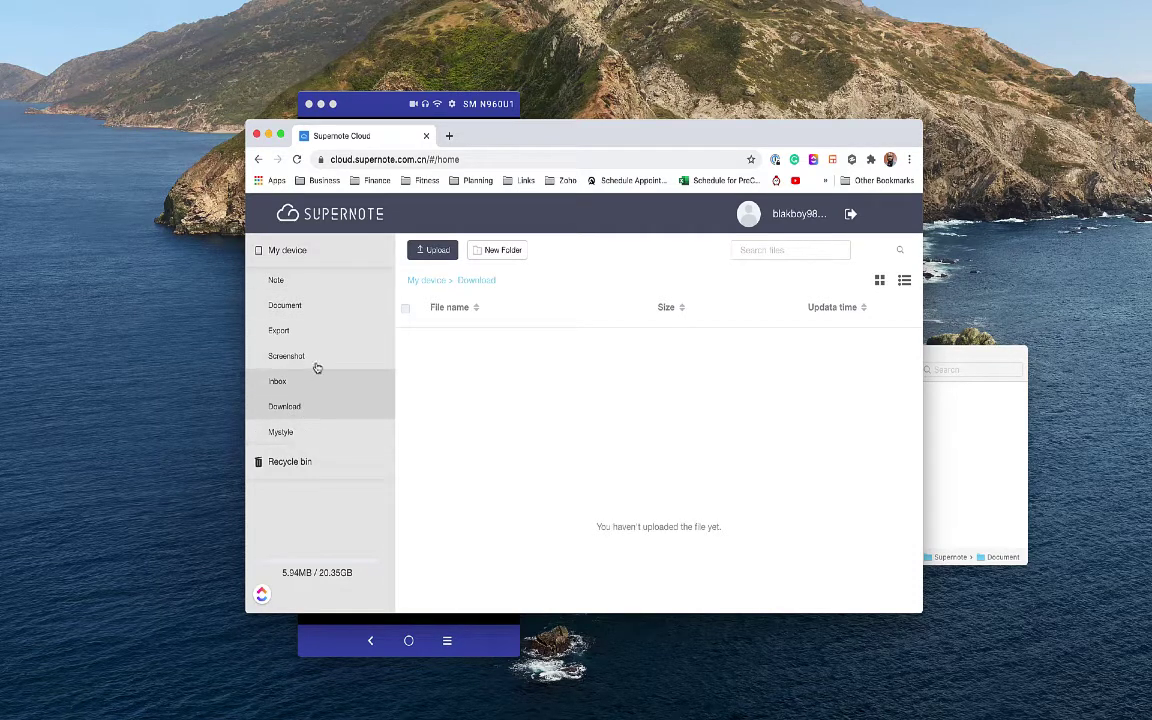
Open folder1 inside the device's Note folder to look over its note files
{"action": "left_click", "coordinate": [290, 284]}
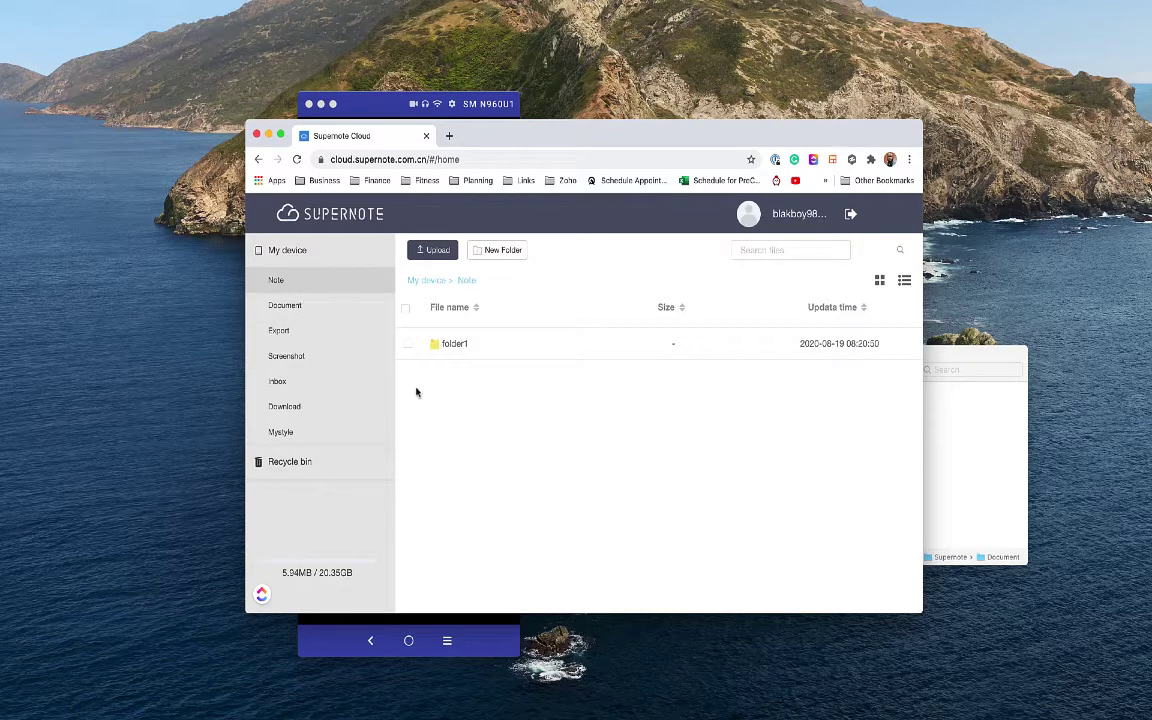
{"action": "left_click", "coordinate": [461, 356]}
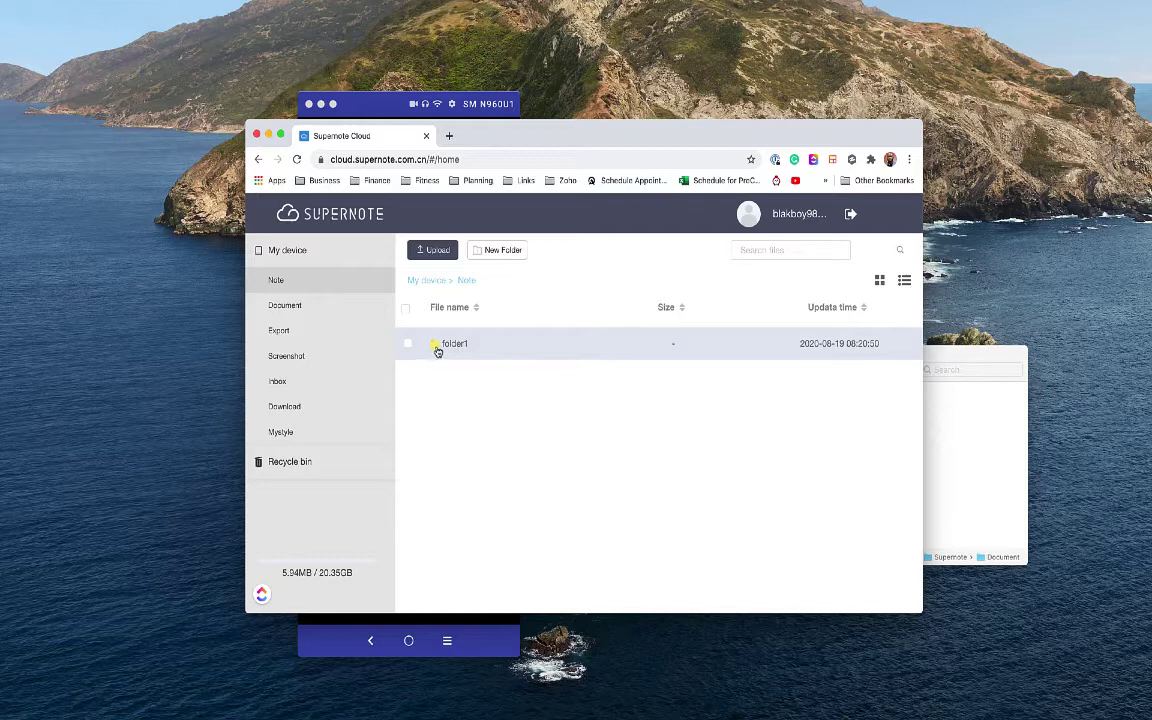
{"action": "left_click", "coordinate": [458, 347]}
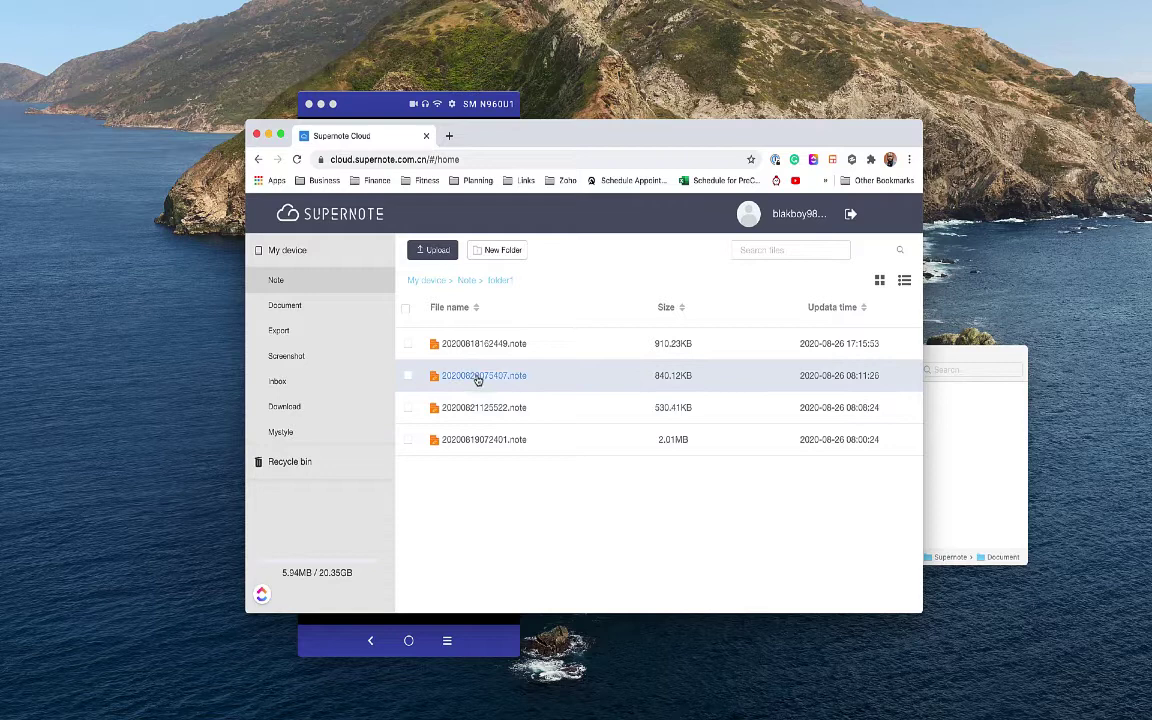
{"action": "left_click", "coordinate": [478, 345]}
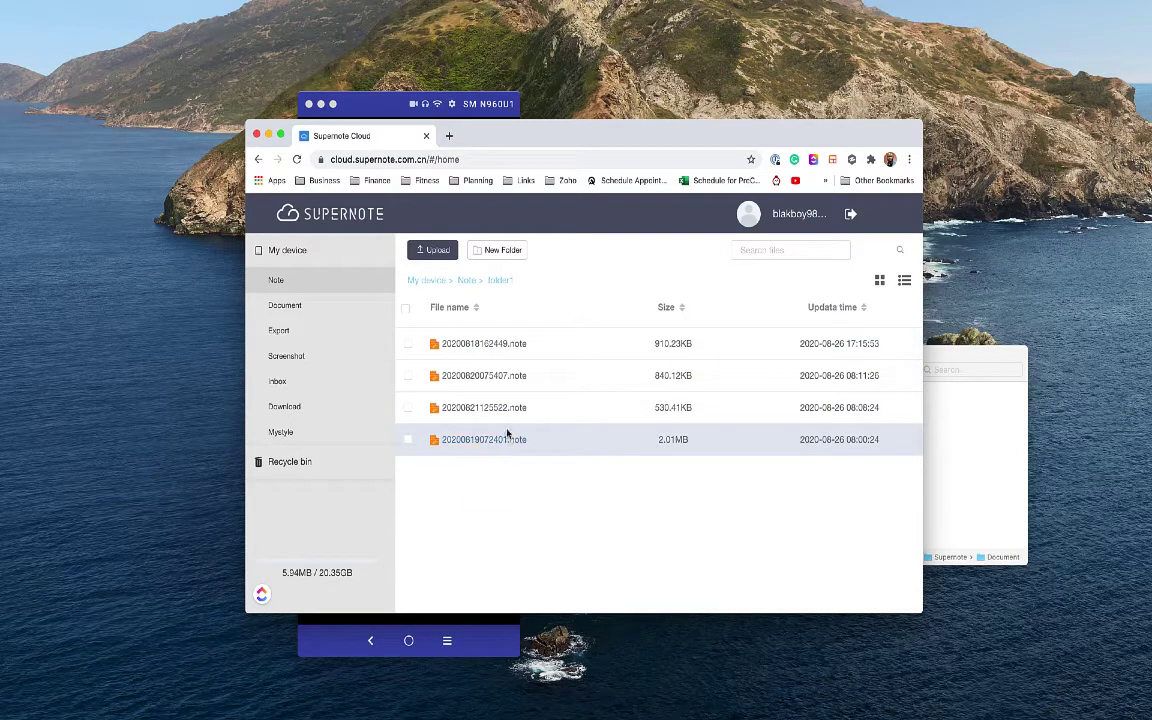
Highlight the .cn/#/home part of the web address, and open the device's Document folder
{"action": "left_click", "coordinate": [421, 159]}
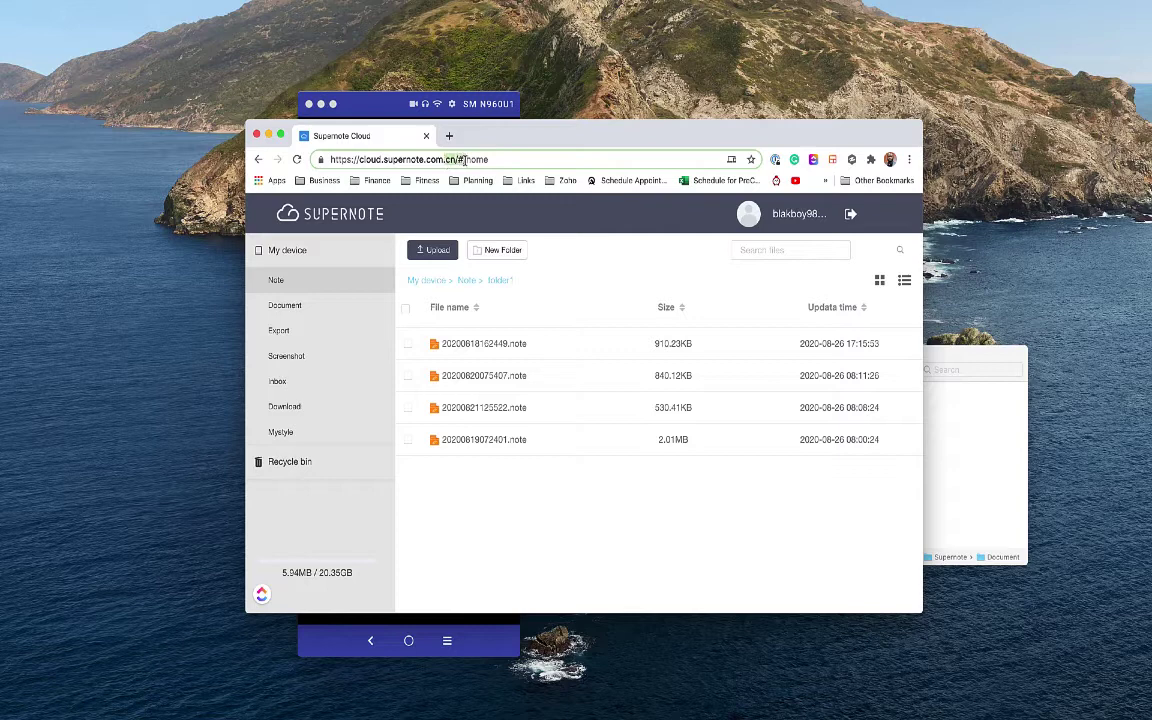
{"action": "left_click_drag", "start_coordinate": [459, 160], "coordinate": [489, 160]}
{"action": "left_click", "coordinate": [548, 259]}
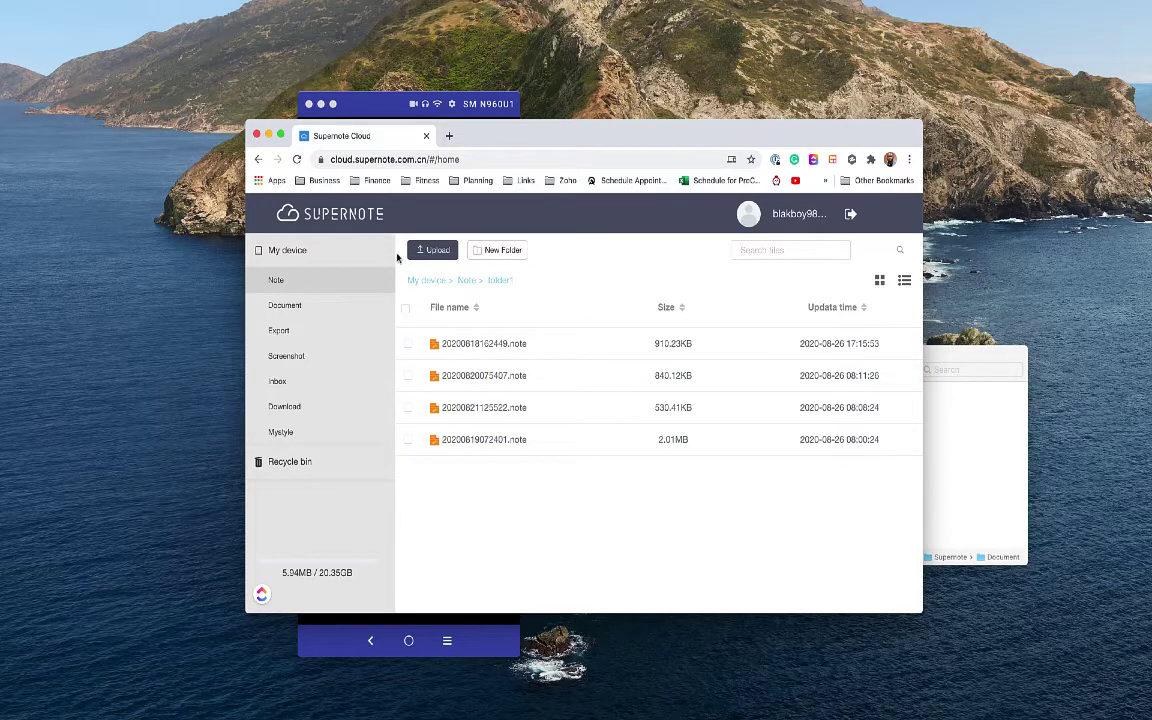
{"action": "left_click_drag", "start_coordinate": [420, 159], "coordinate": [466, 199]}
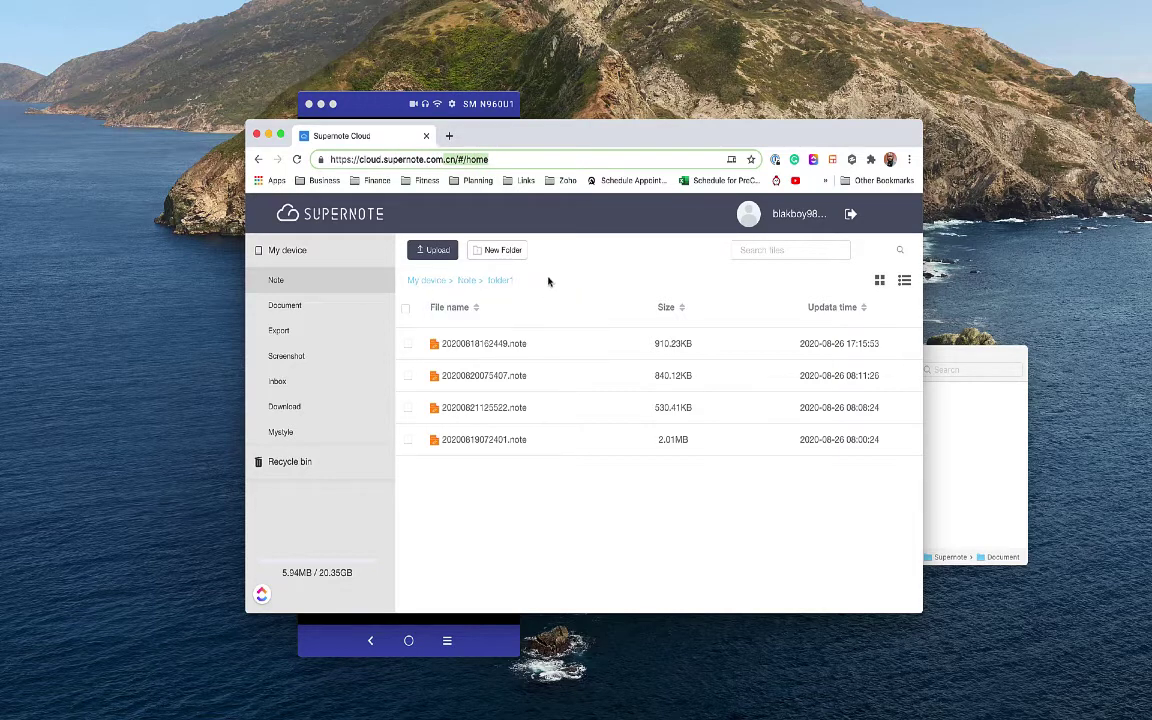
{"action": "left_click", "coordinate": [497, 243]}
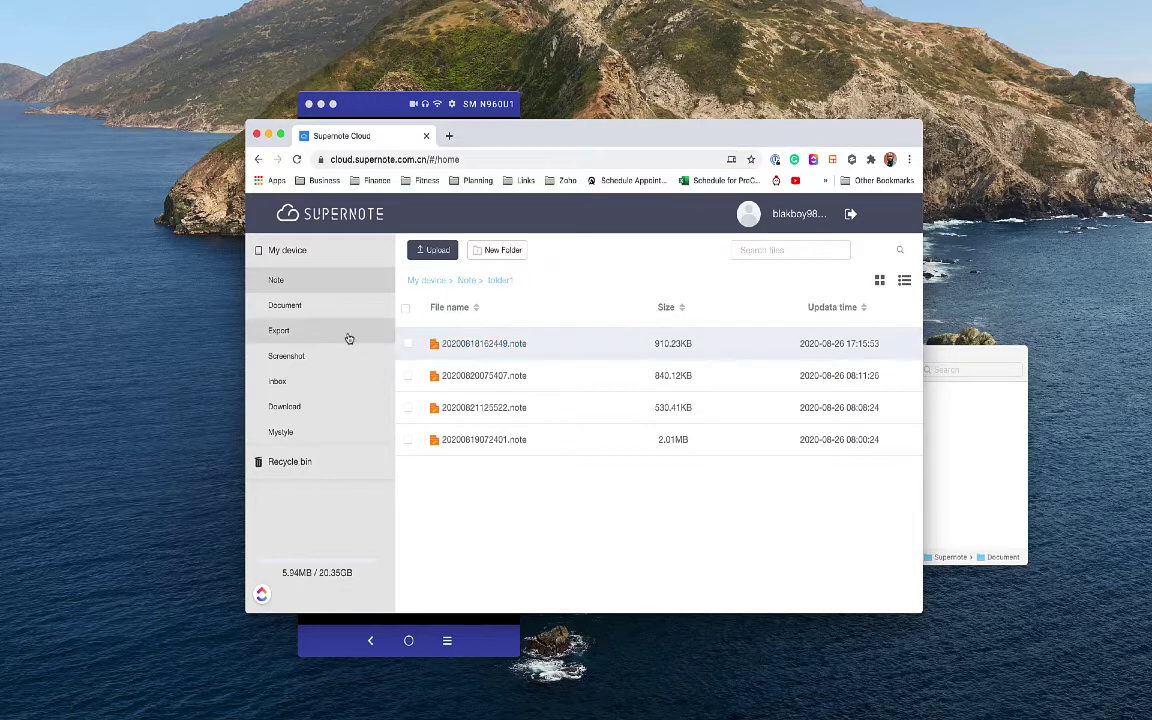
{"action": "left_click", "coordinate": [303, 306]}
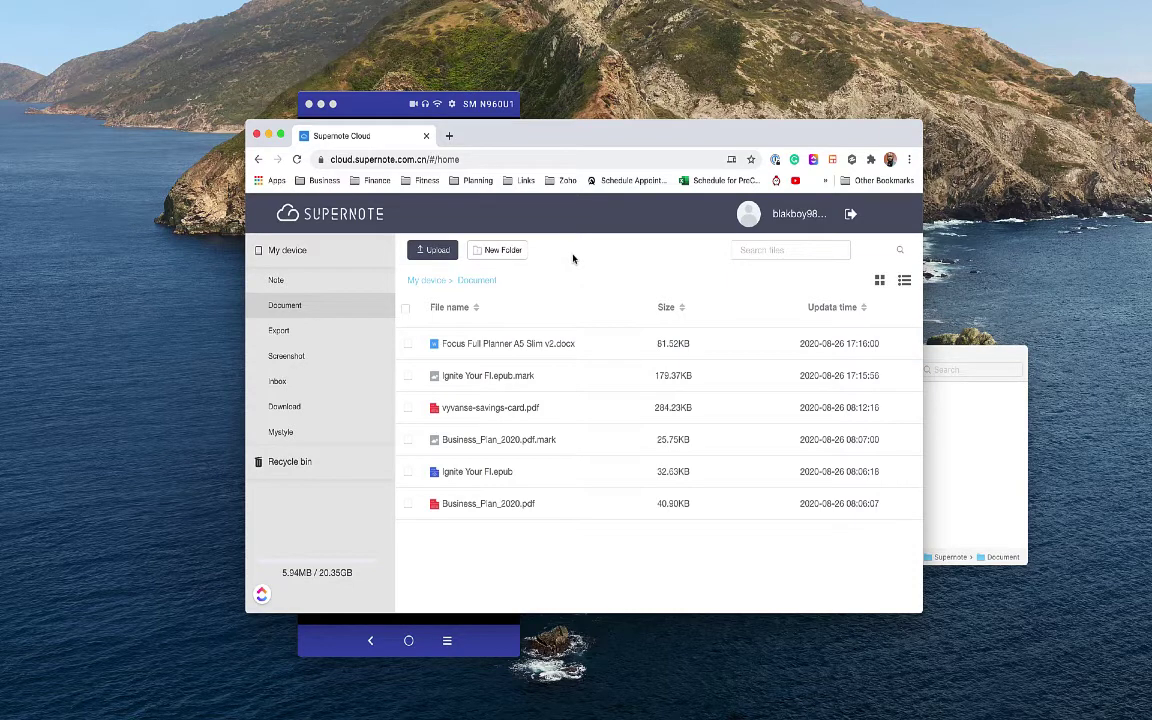
Switch to the Supernote Partner phone app, view its section list and the notes in folder1, and return to the Note section
{"action": "left_click", "coordinate": [362, 101]}
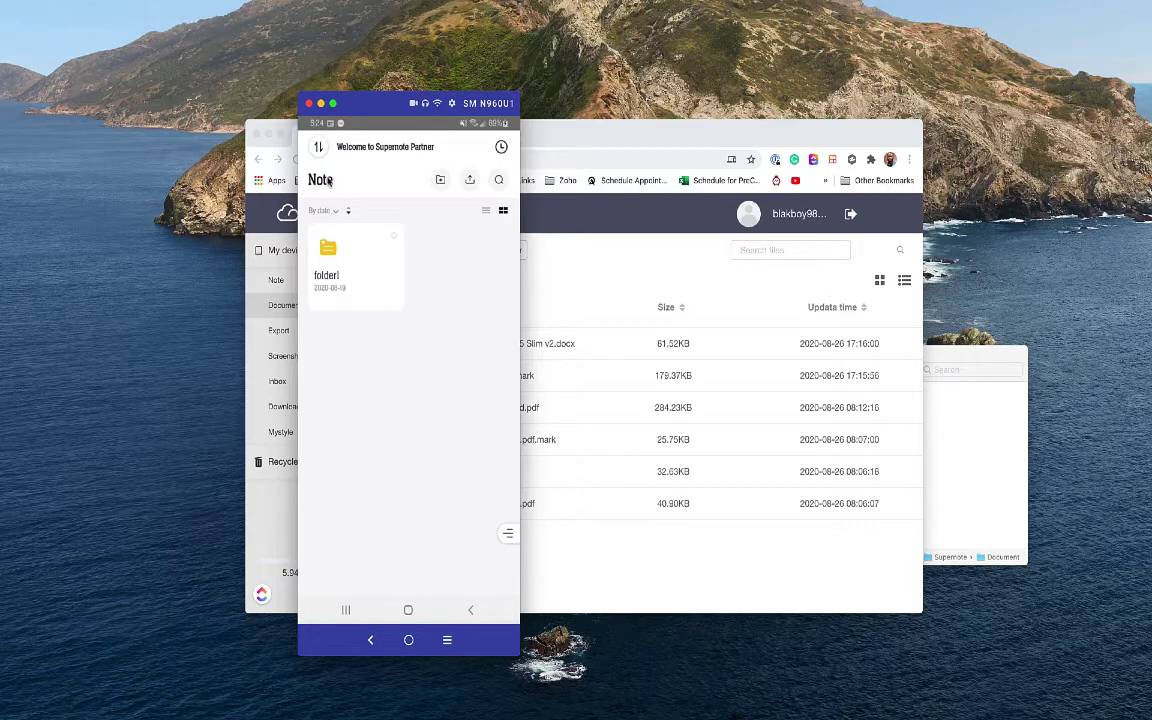
{"action": "left_click", "coordinate": [508, 534]}
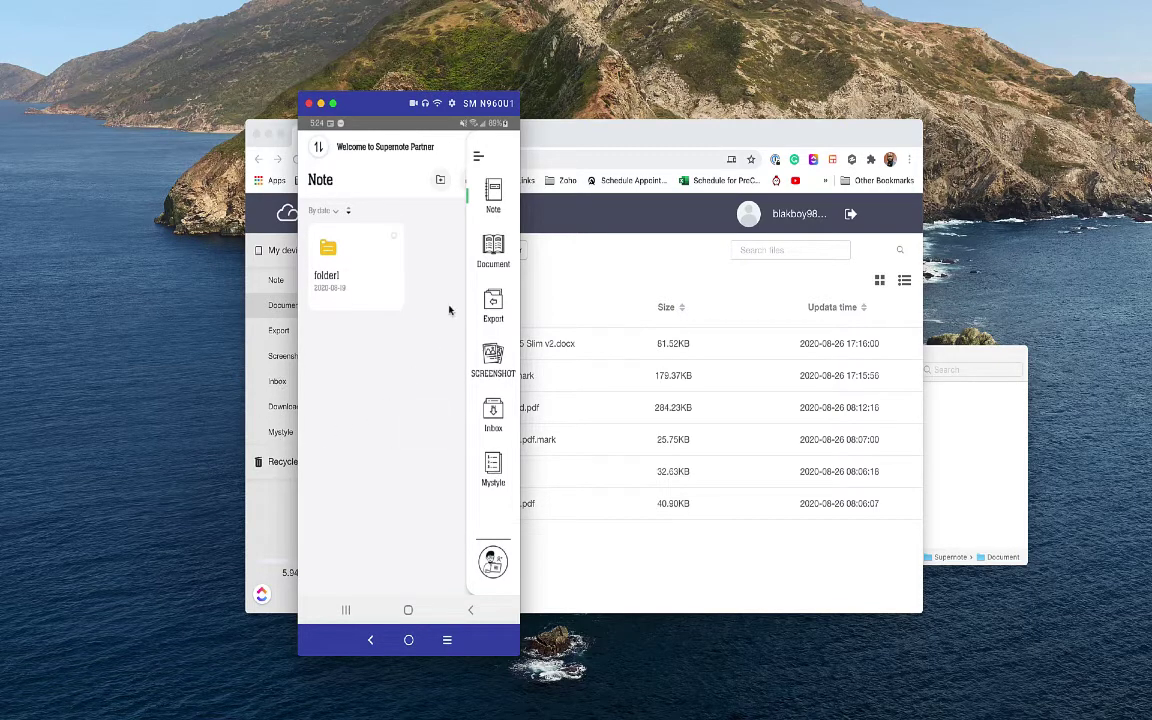
{"action": "left_click", "coordinate": [330, 330]}
{"action": "left_click", "coordinate": [332, 287]}
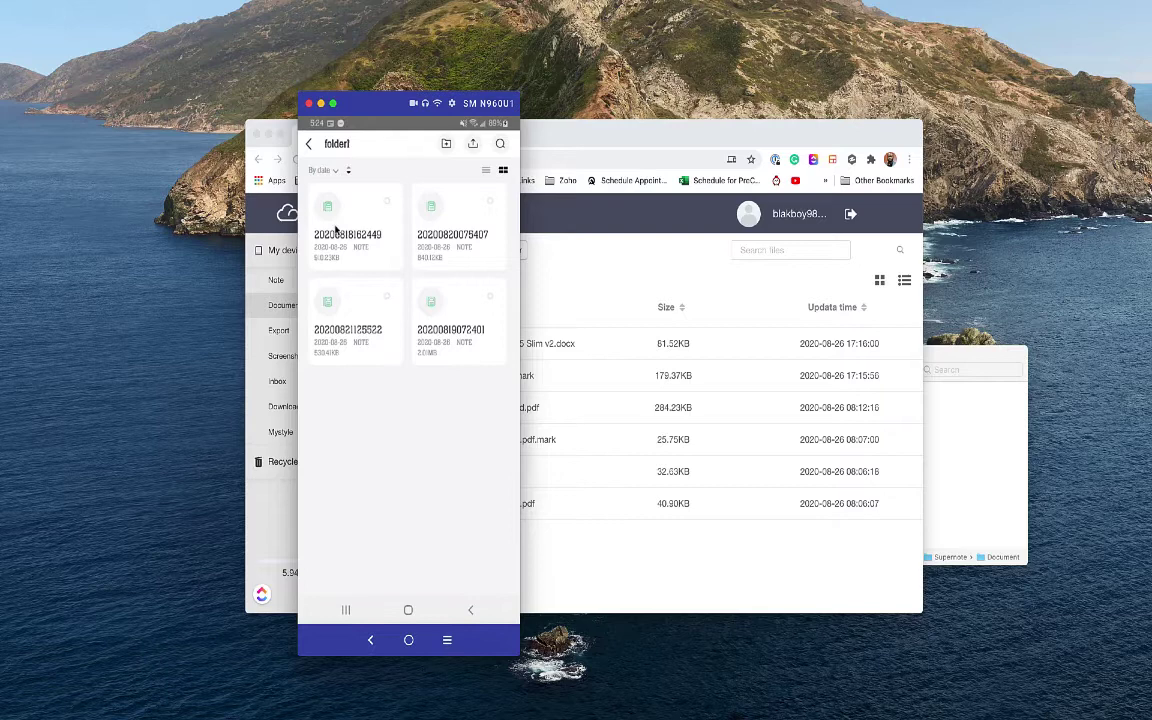
{"action": "left_click", "coordinate": [347, 300]}
{"action": "left_click", "coordinate": [309, 144]}
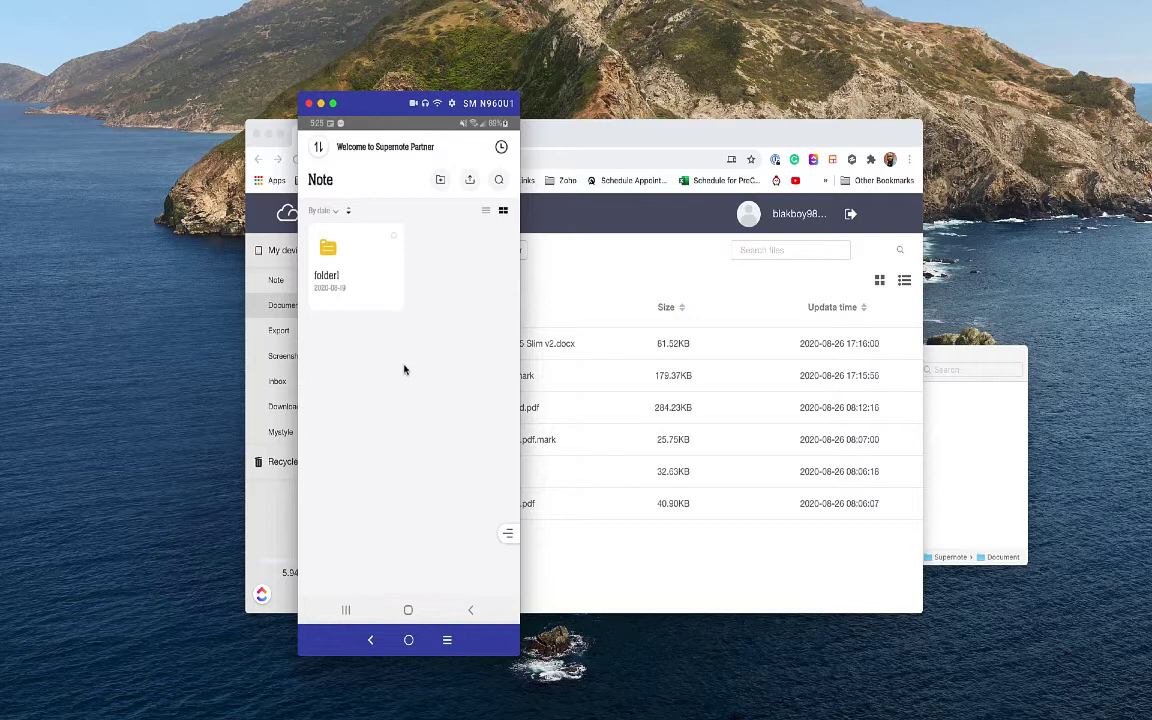
Open the Document section in the Supernote Partner phone app to compare its files with the web version
{"action": "left_click", "coordinate": [548, 144]}
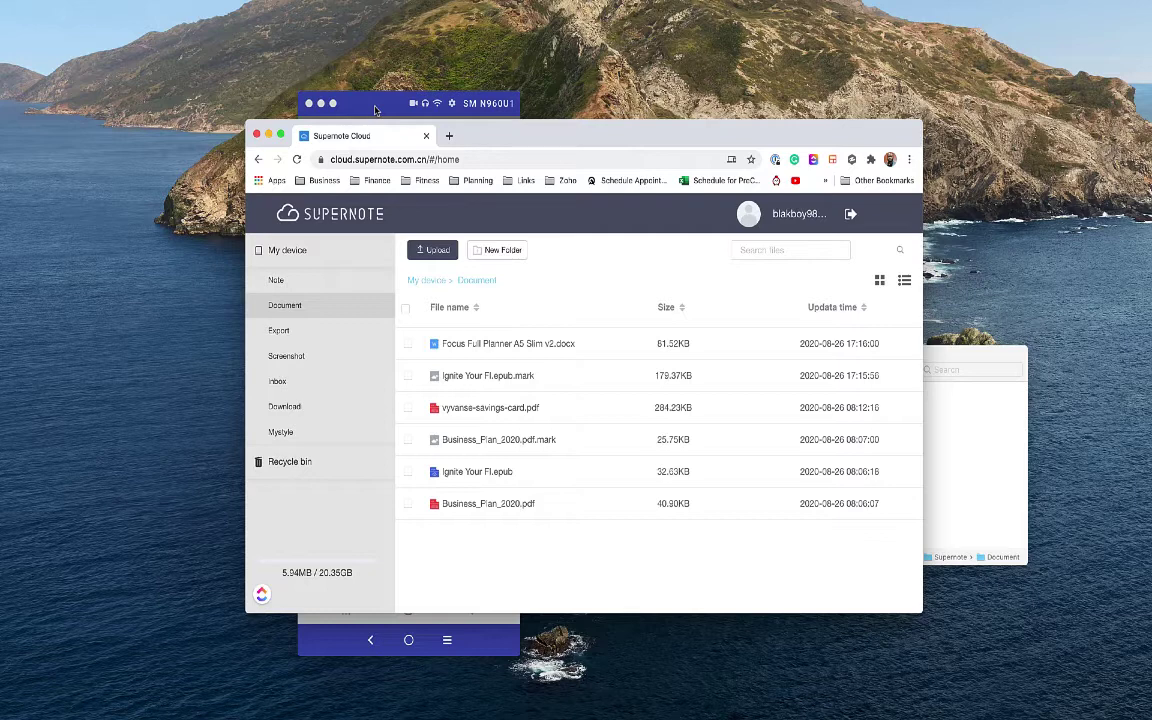
{"action": "left_click", "coordinate": [375, 110]}
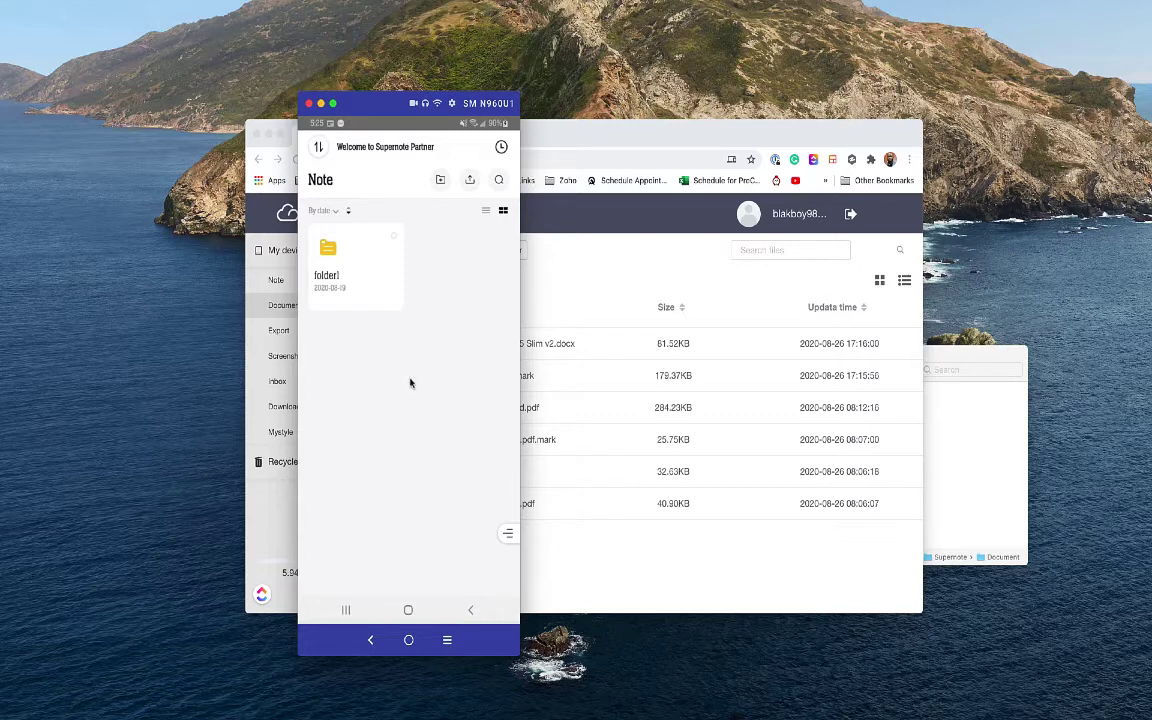
{"action": "left_click", "coordinate": [507, 533]}
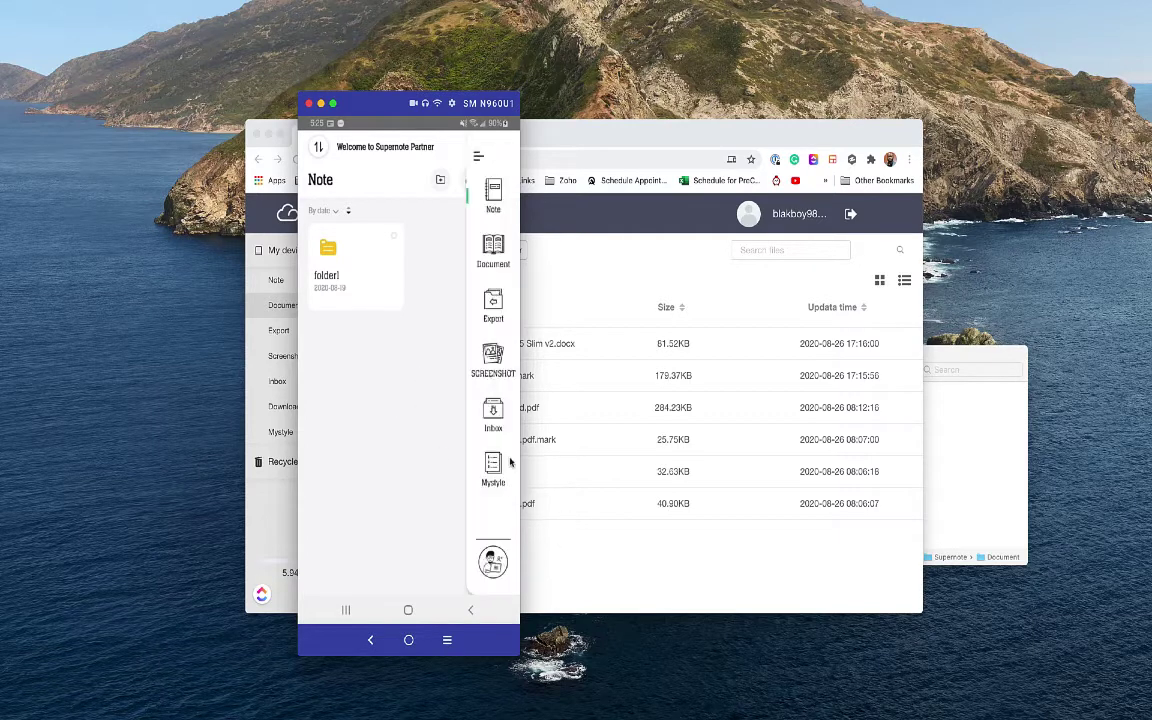
{"action": "left_click", "coordinate": [497, 251]}
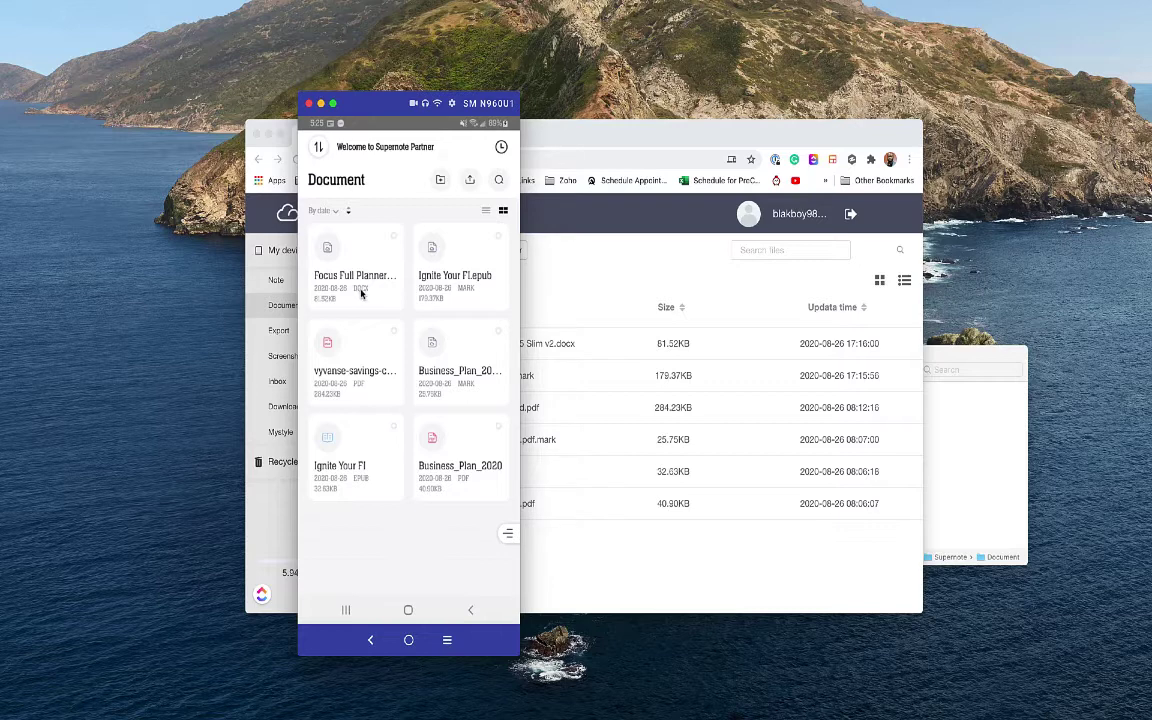
Switch to the Finder window of the Document folder and reposition it over the browser window
{"action": "left_click", "coordinate": [569, 250]}
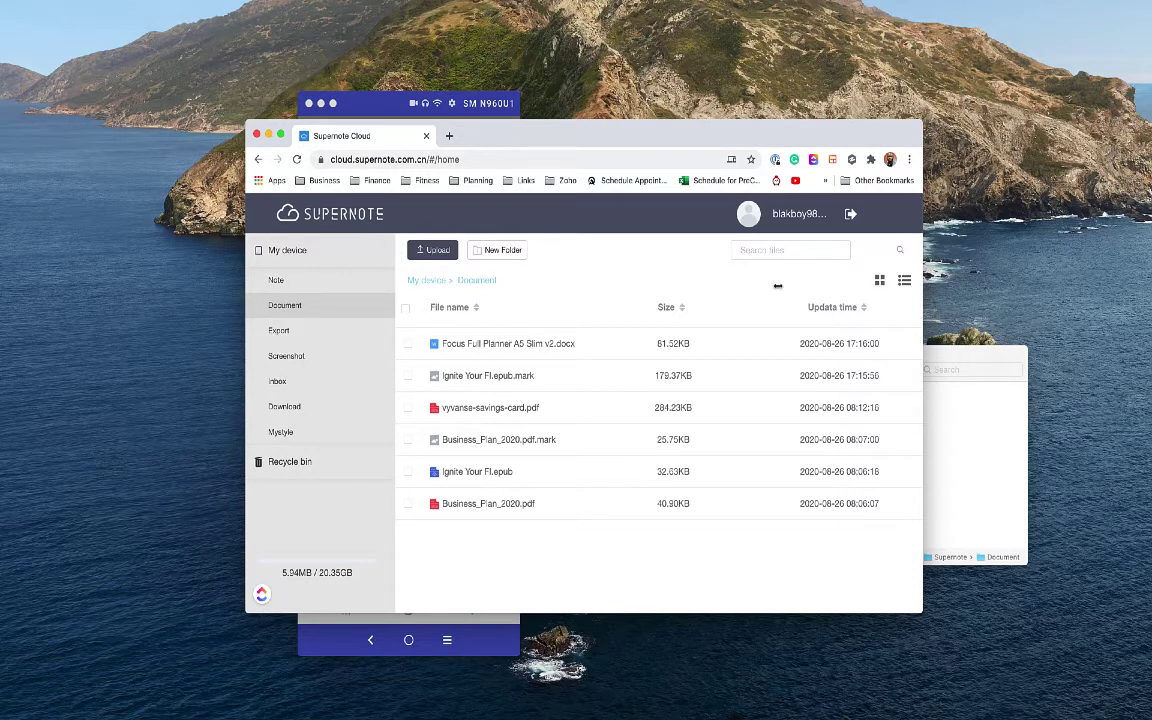
{"action": "left_click", "coordinate": [968, 360]}
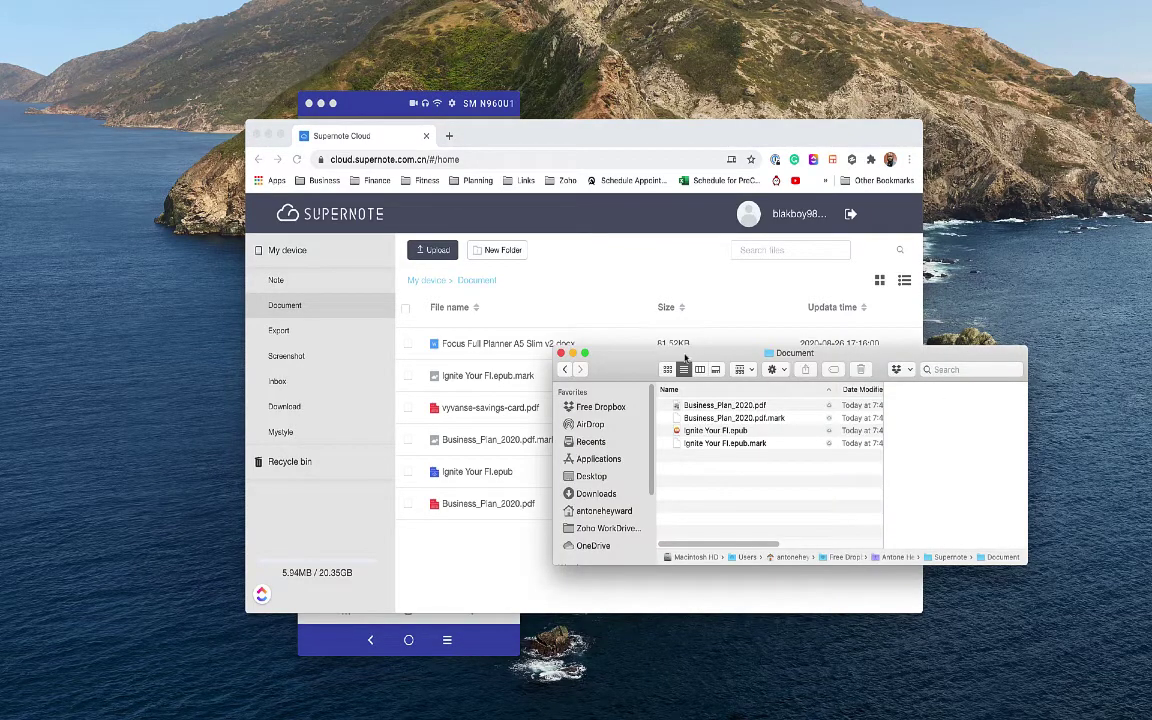
{"action": "left_click_drag", "start_coordinate": [709, 355], "coordinate": [632, 328]}
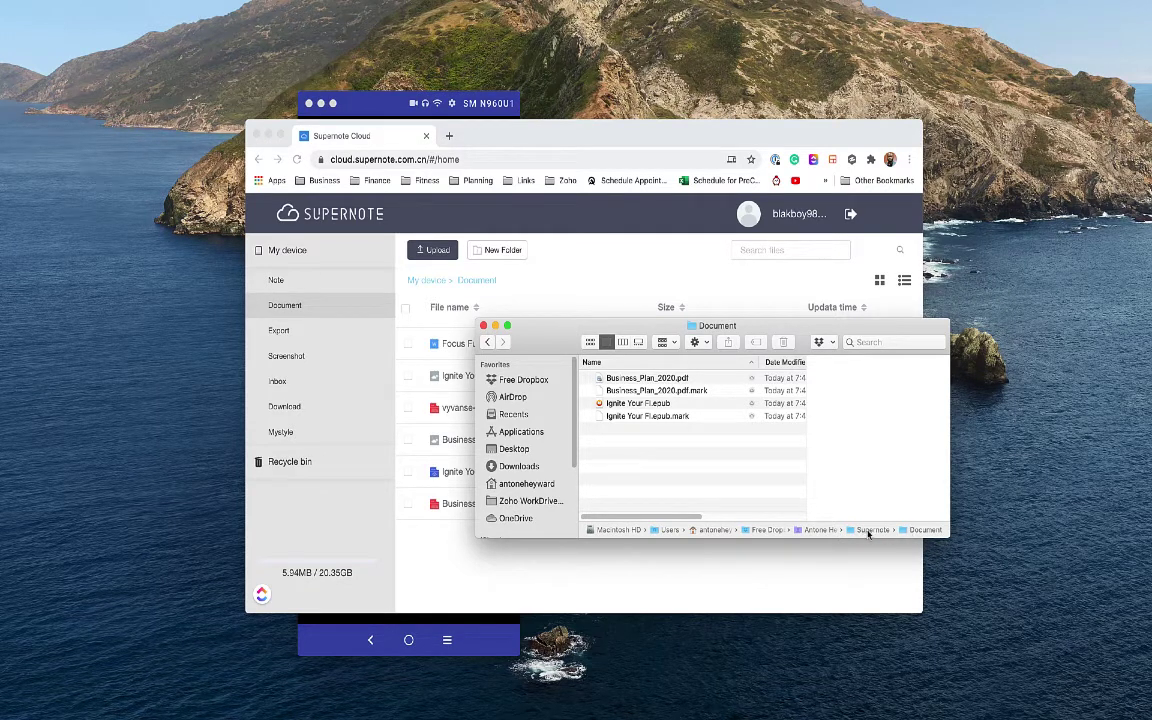
Go up to the Dropbox Supernote folder and open folder1 inside its Note folder
{"action": "double_click", "coordinate": [868, 534]}
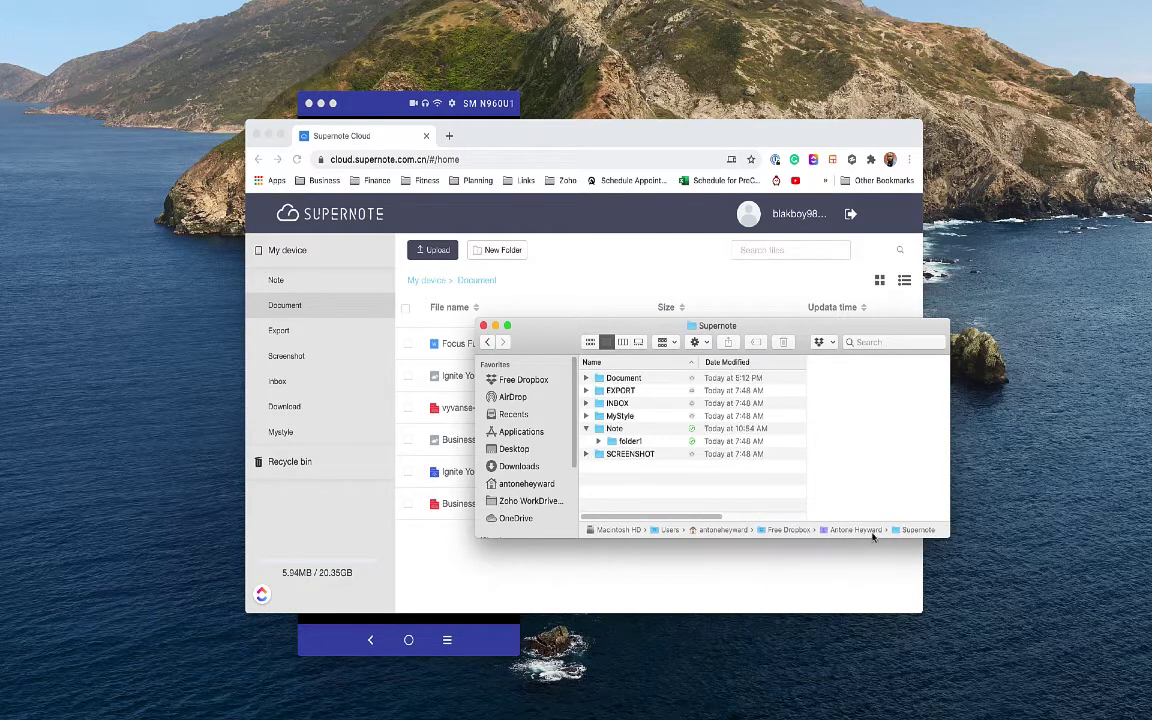
{"action": "left_click", "coordinate": [601, 430]}
{"action": "double_click", "coordinate": [601, 430]}
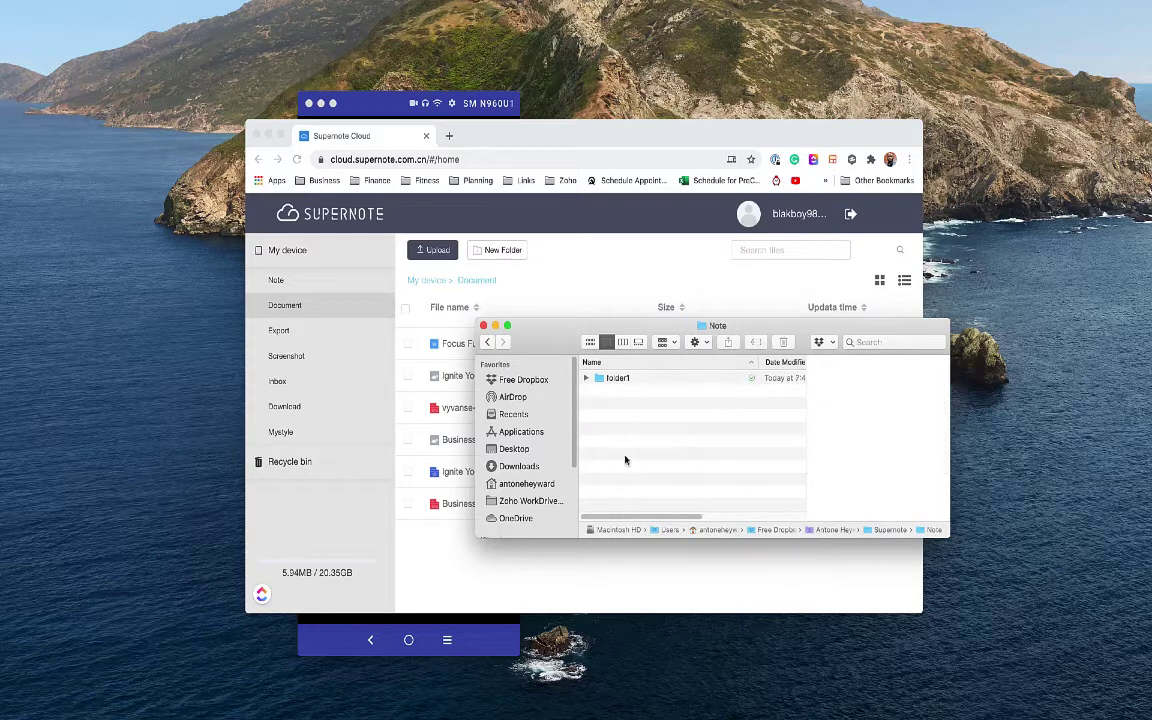
{"action": "left_click", "coordinate": [612, 379]}
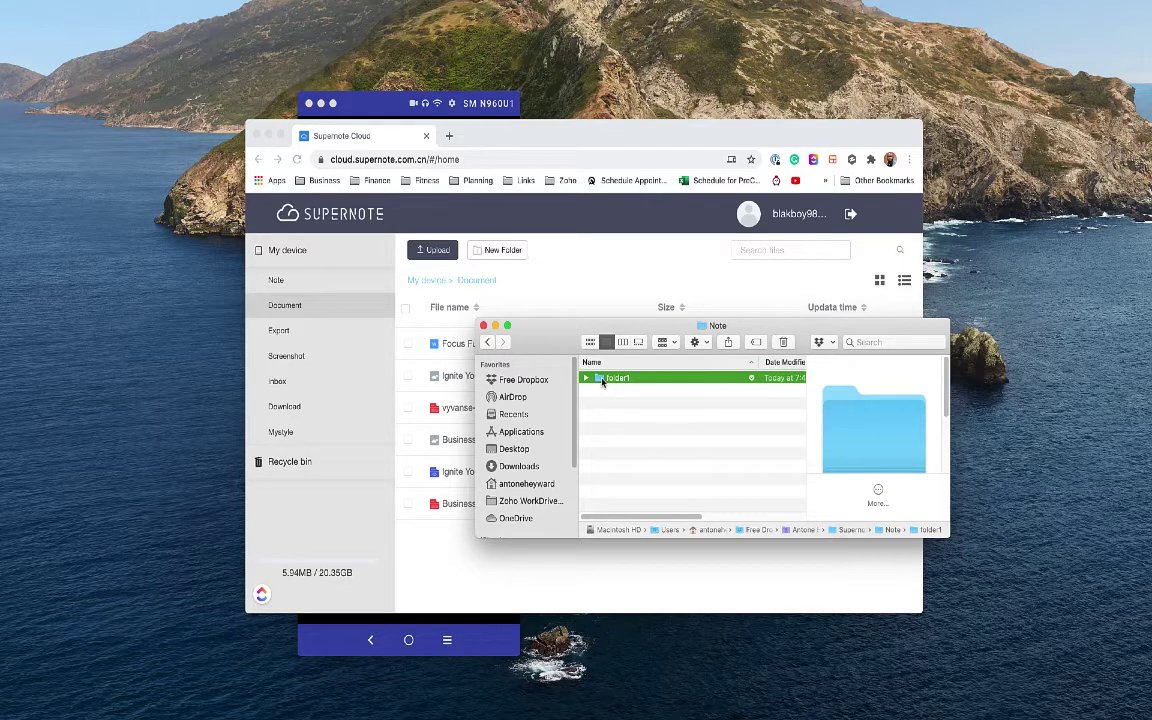
{"action": "double_click", "coordinate": [602, 380]}
Preview the .note files in folder1 one after another
{"action": "key", "text": "Down"}
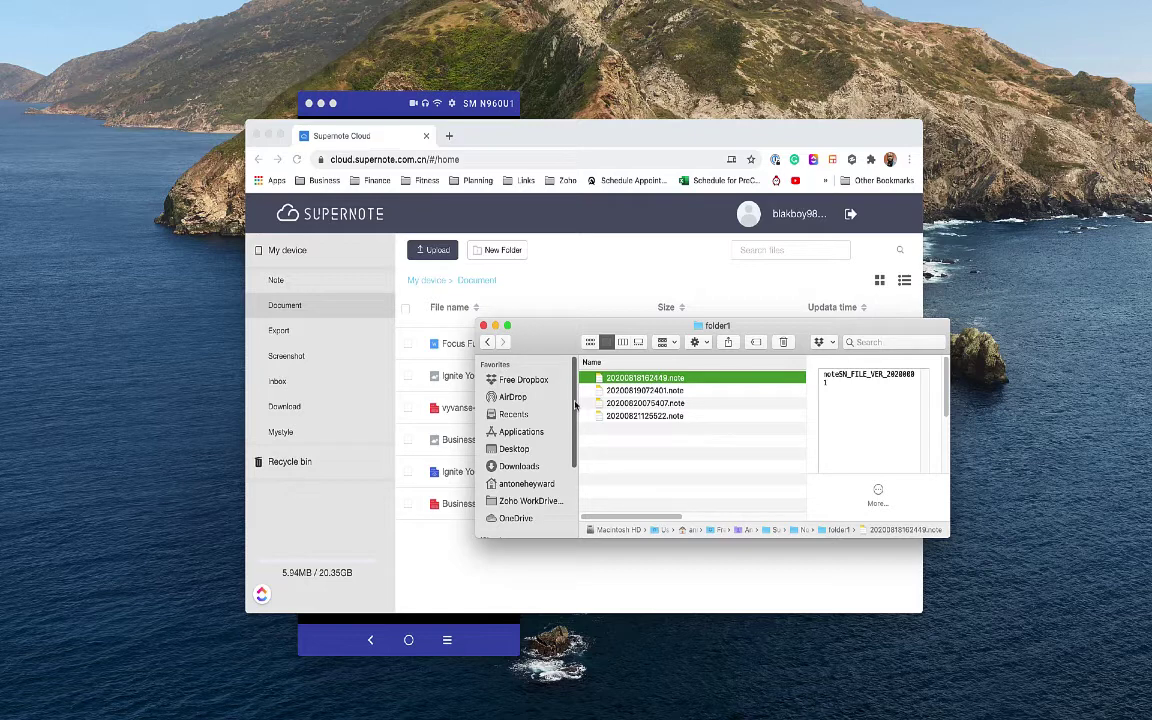
{"action": "left_click", "coordinate": [654, 392]}
{"action": "left_click", "coordinate": [660, 403]}
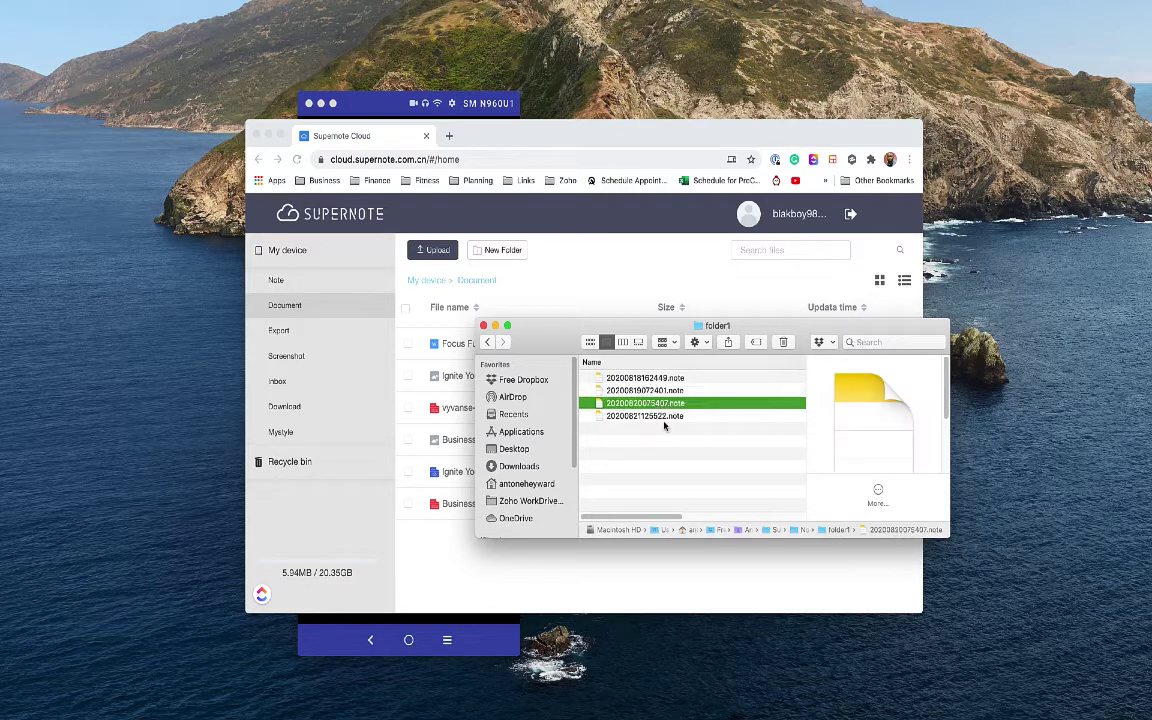
{"action": "left_click", "coordinate": [664, 416]}
{"action": "left_click", "coordinate": [662, 404]}
{"action": "left_click", "coordinate": [660, 396]}
{"action": "left_click", "coordinate": [665, 380]}
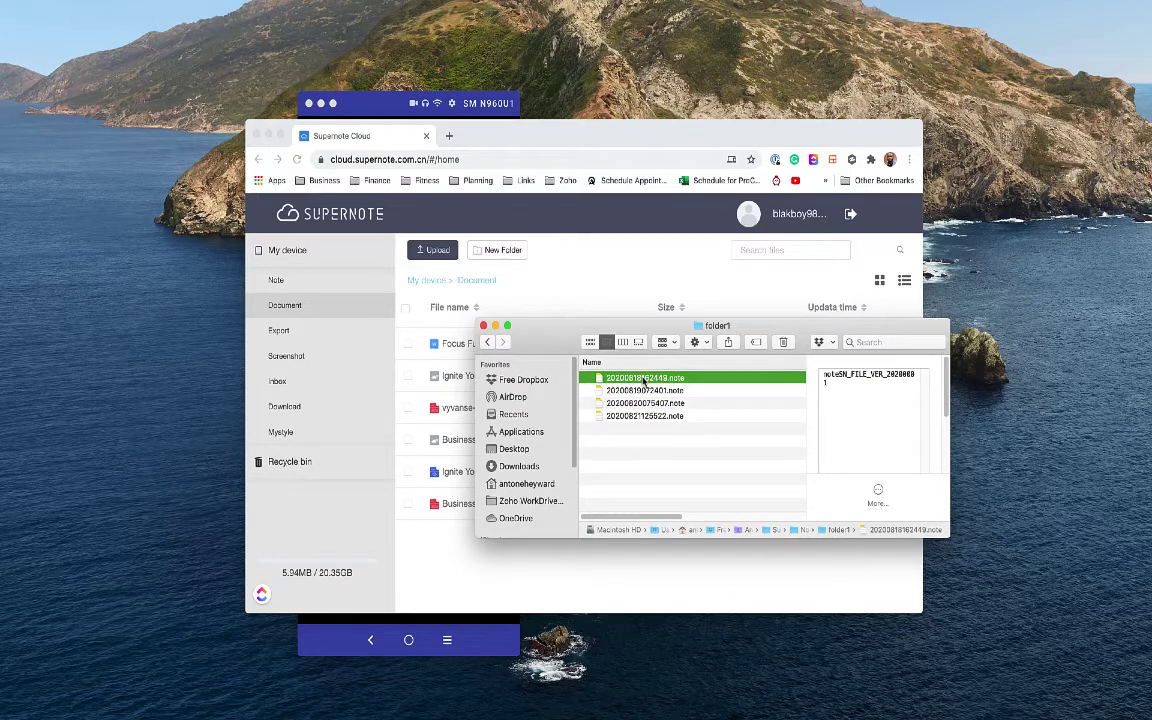
Open 20200818162449.note as text to examine its contents, close it, and clear the file selection
{"action": "double_click", "coordinate": [645, 380]}
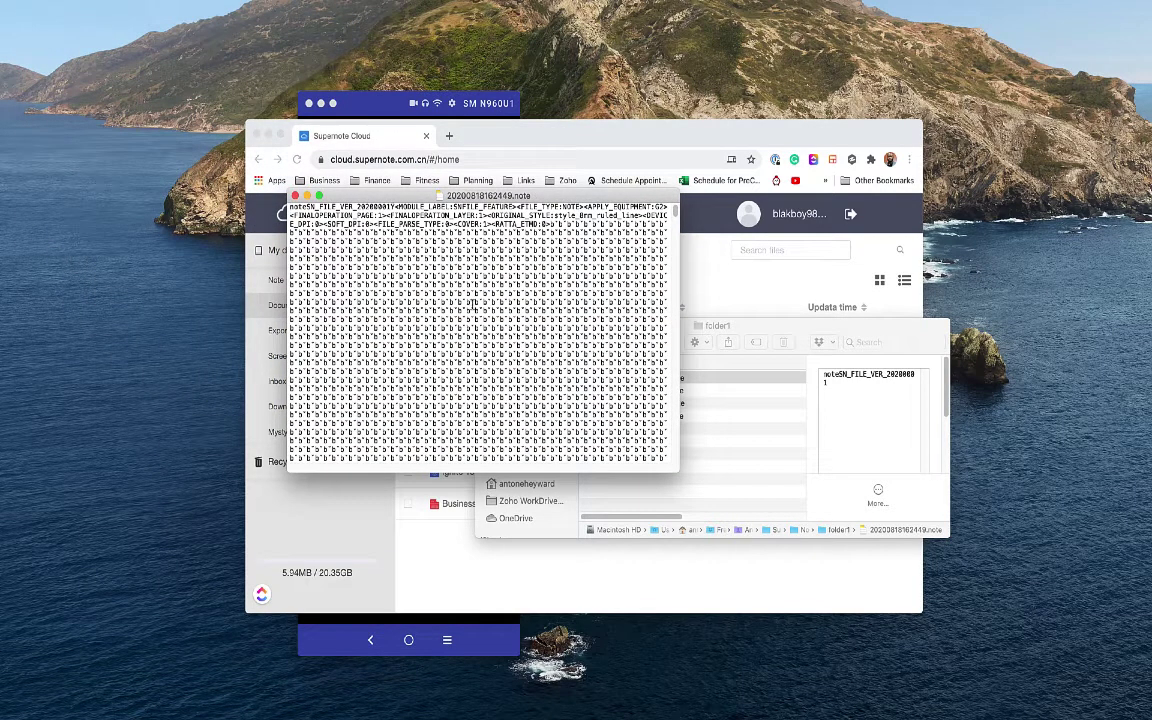
{"action": "left_click_drag", "start_coordinate": [560, 336], "coordinate": [398, 222]}
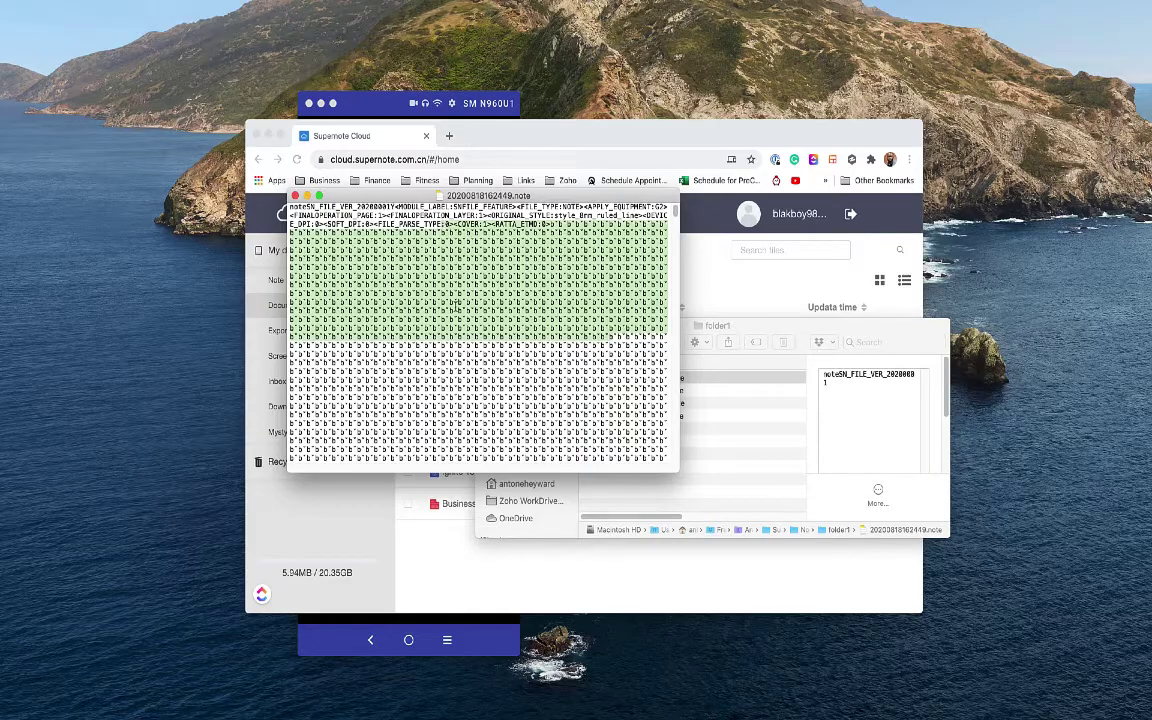
{"action": "mouse_move", "coordinate": [677, 475]}
{"action": "left_mouse_down"}
{"action": "mouse_move", "coordinate": [771, 617]}
{"action": "mouse_move", "coordinate": [764, 586]}
{"action": "mouse_move", "coordinate": [674, 494]}
{"action": "left_mouse_up"}
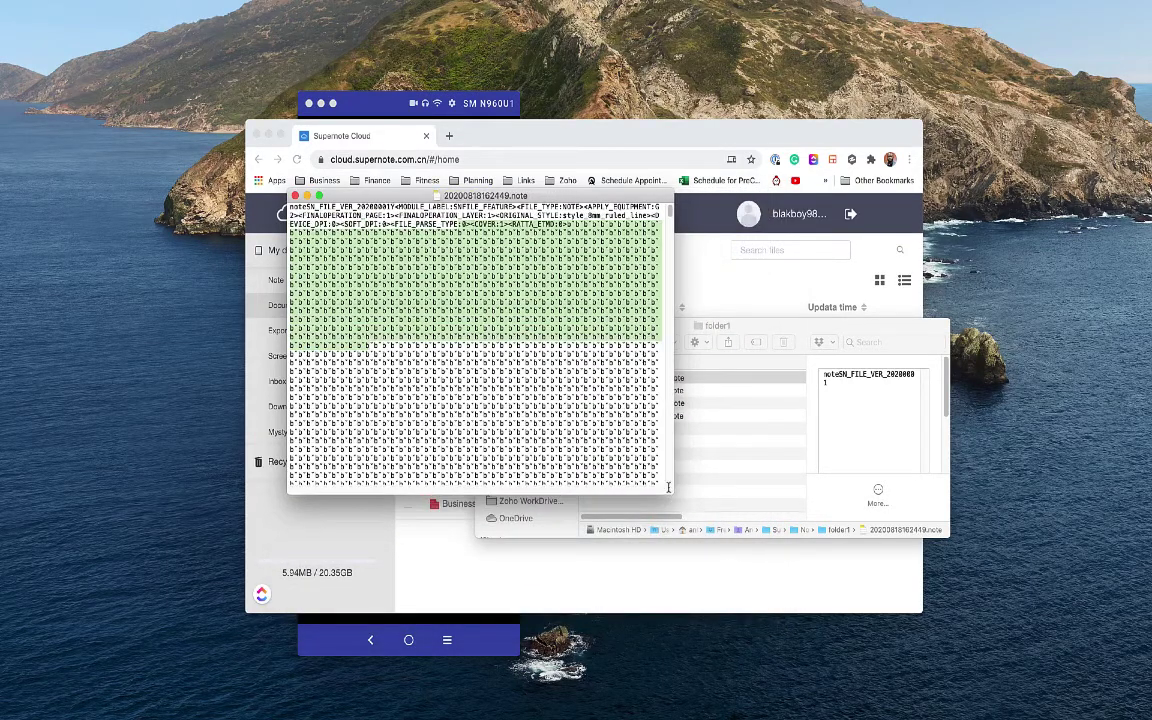
{"action": "left_click", "coordinate": [471, 292]}
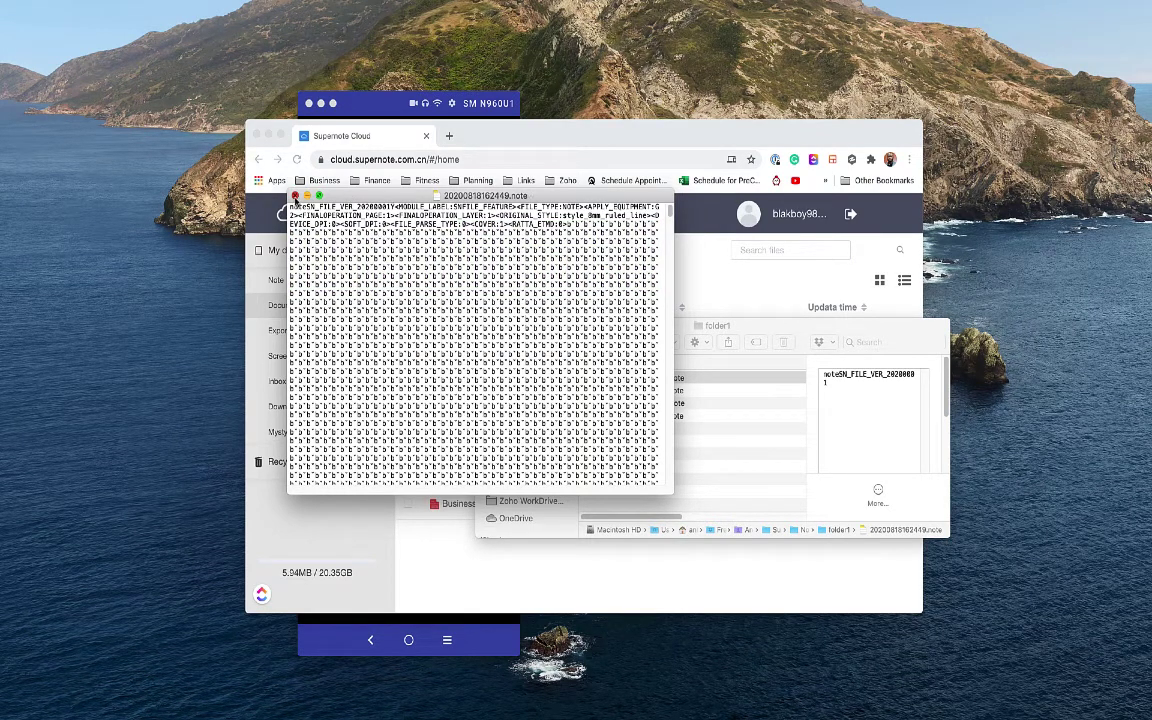
{"action": "left_click", "coordinate": [295, 195]}
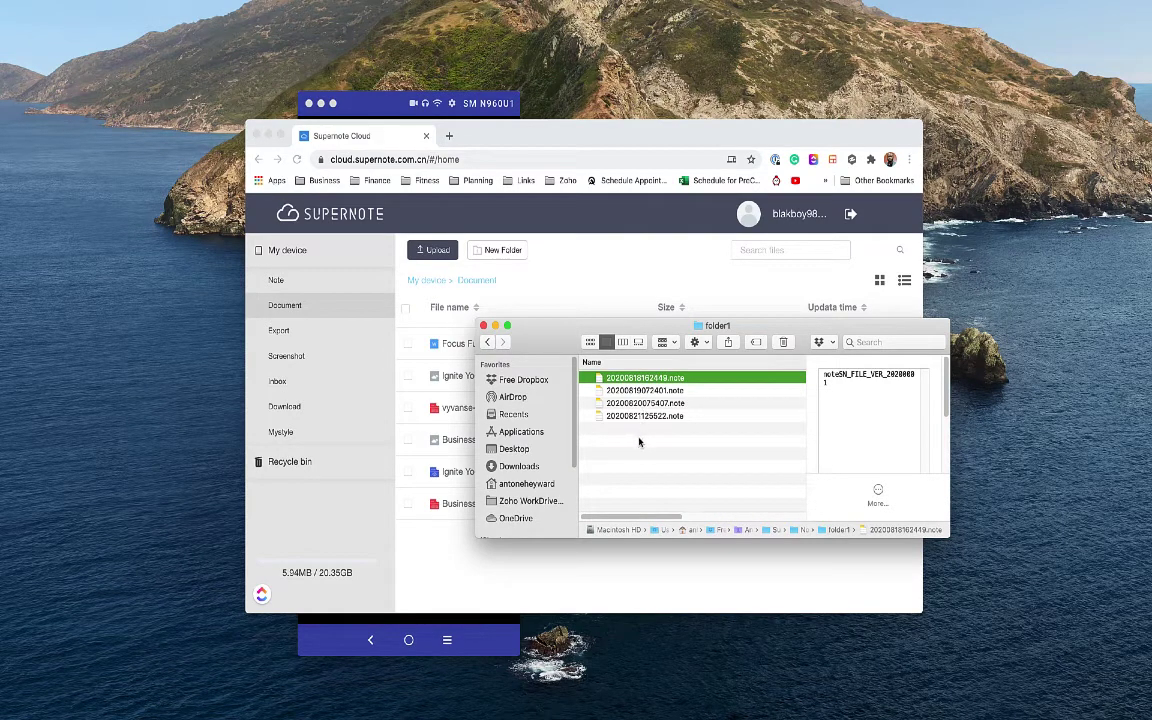
{"action": "left_click", "coordinate": [705, 441]}
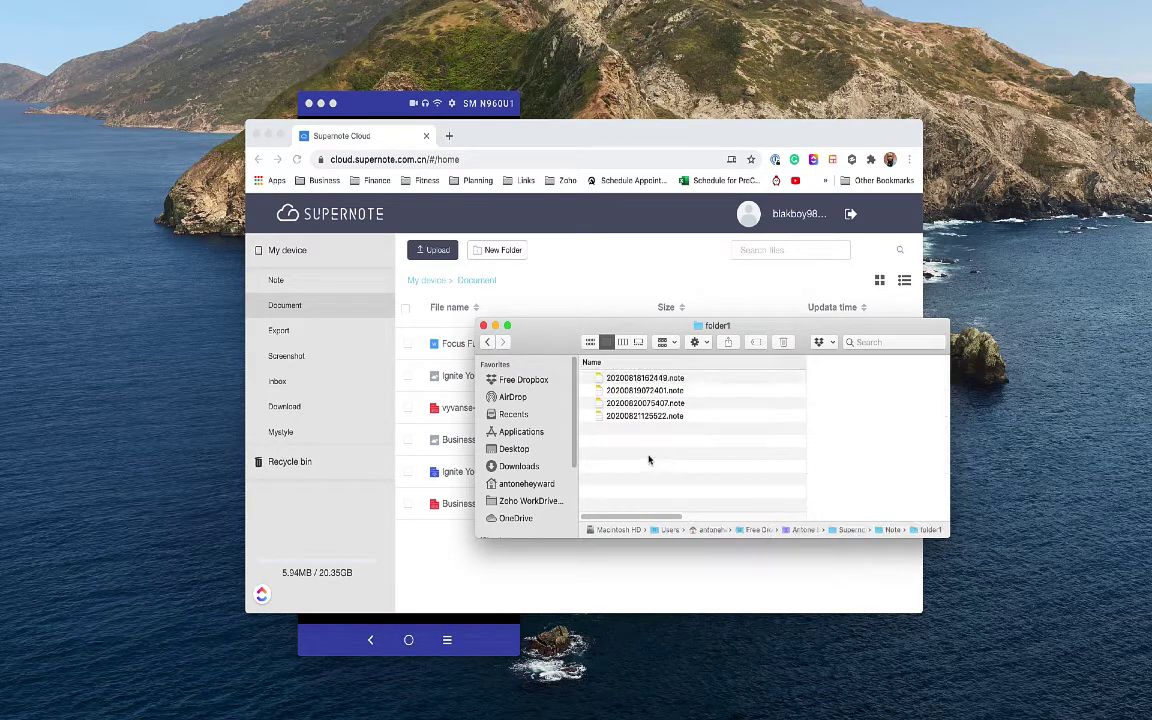
Step back and forth through the notes in folder1, from 20200818162449.note to 20200821125522.note, examining their previews, and clear the selection
{"action": "left_click", "coordinate": [651, 381]}
{"action": "key", "text": "Down"}
{"action": "key", "text": "Down"}
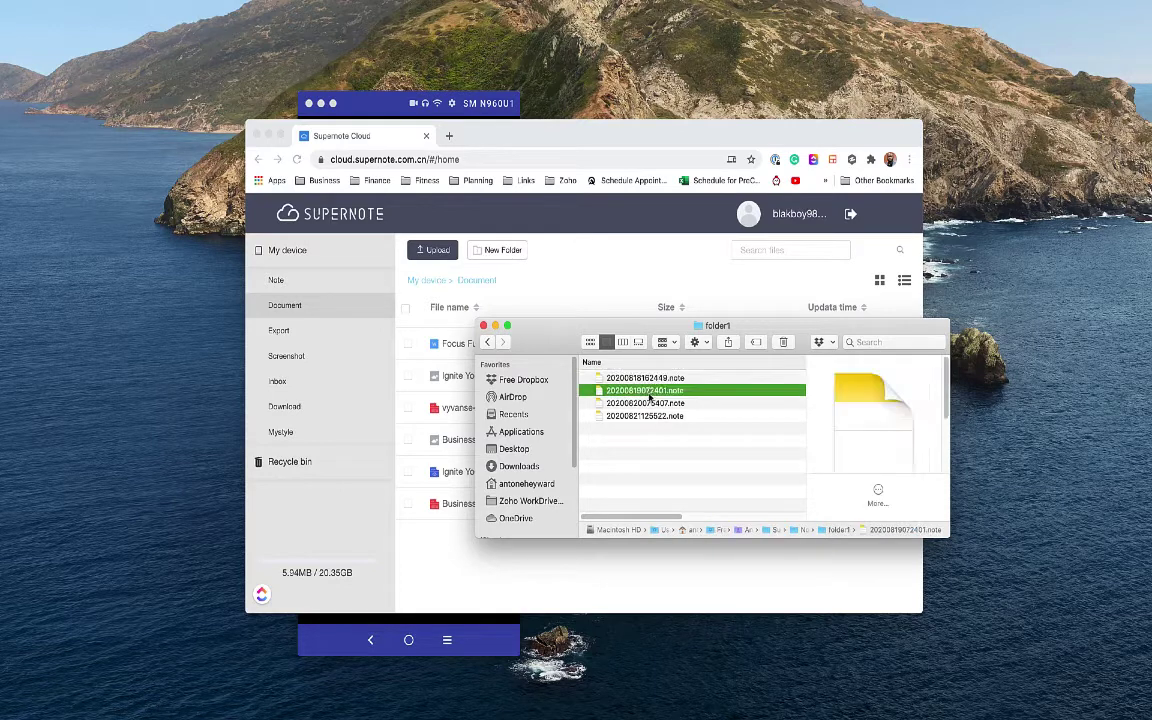
{"action": "key", "text": "Down"}
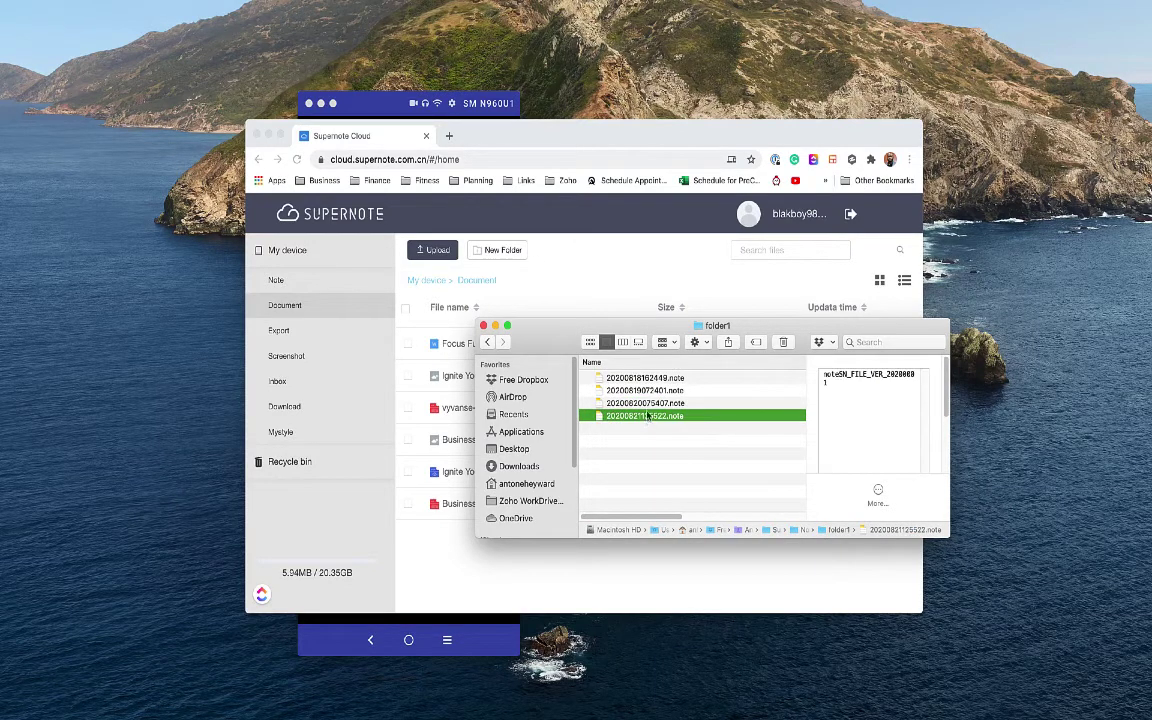
{"action": "key", "text": "Up"}
{"action": "key", "text": "Up"}
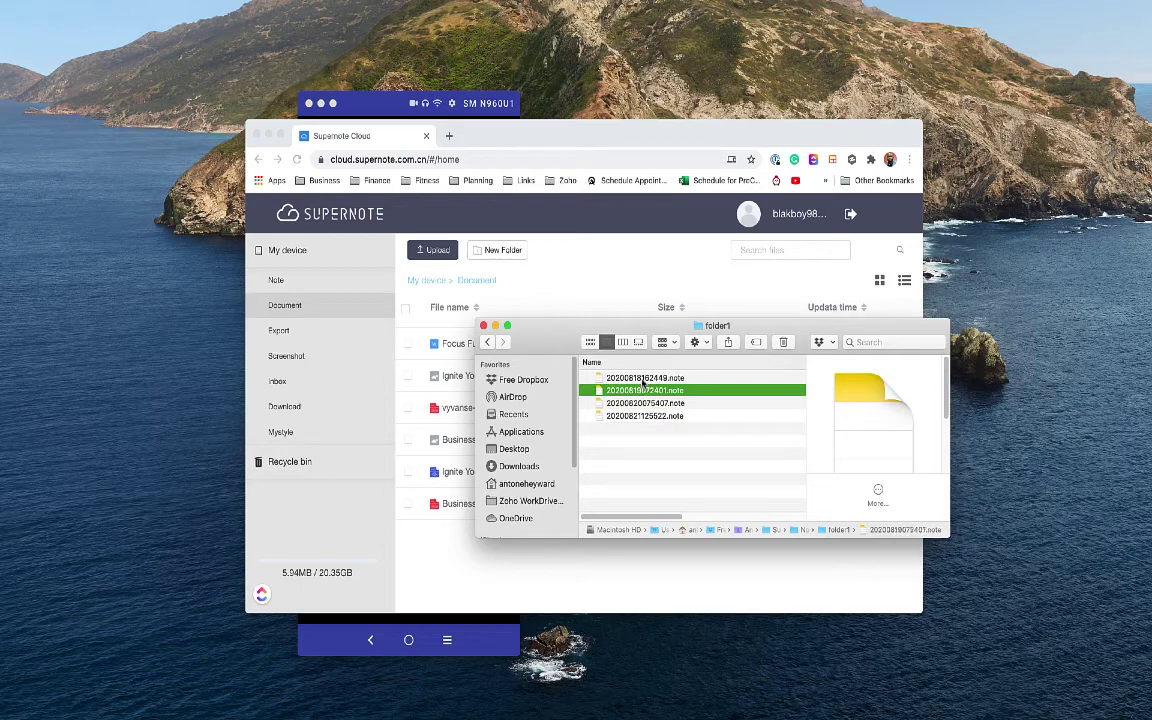
{"action": "key", "text": "Up"}
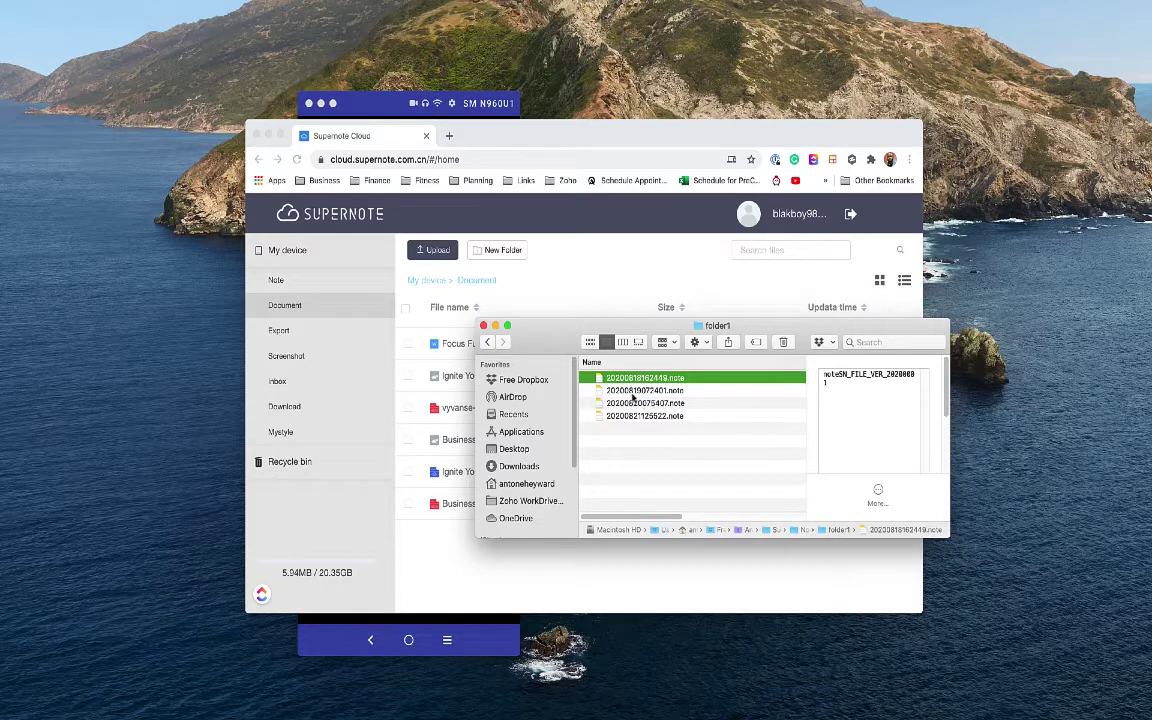
{"action": "key", "text": "Down"}
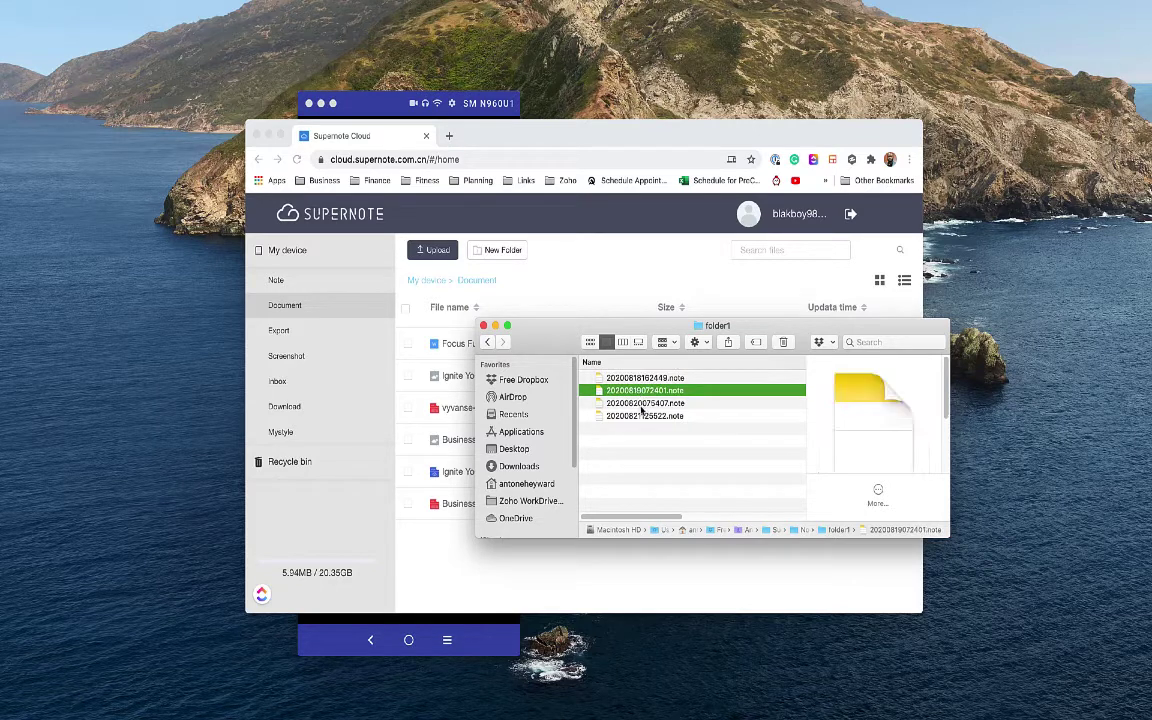
{"action": "key", "text": "Down"}
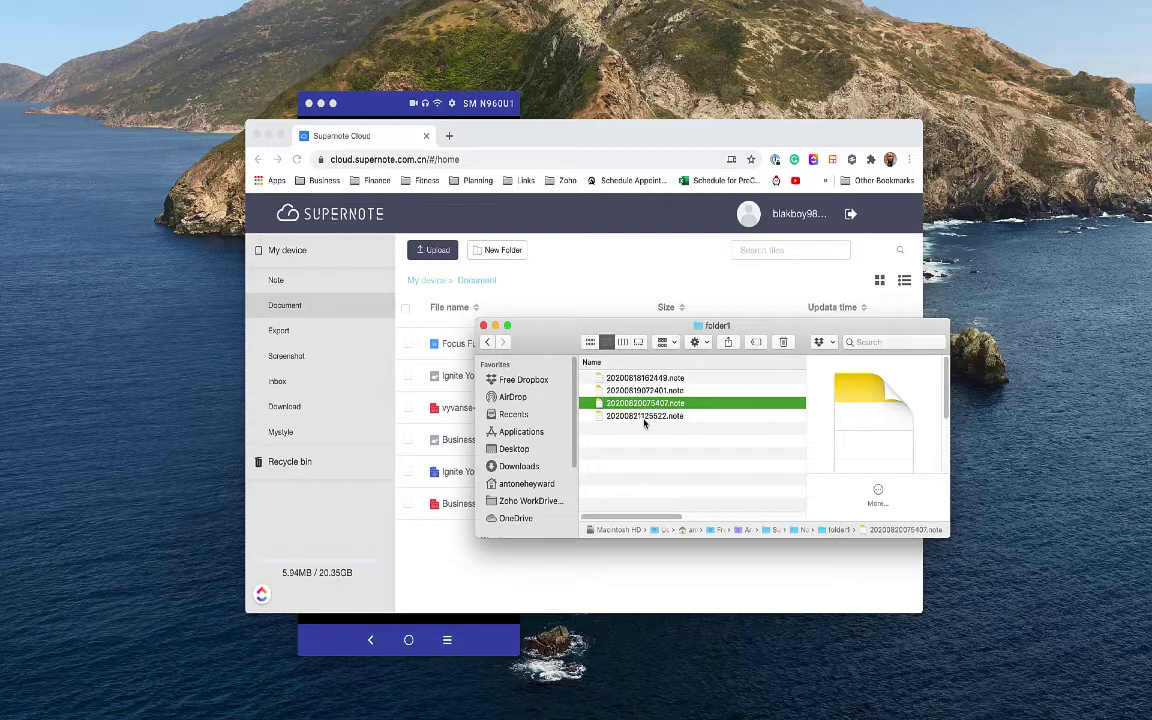
{"action": "key", "text": "Down"}
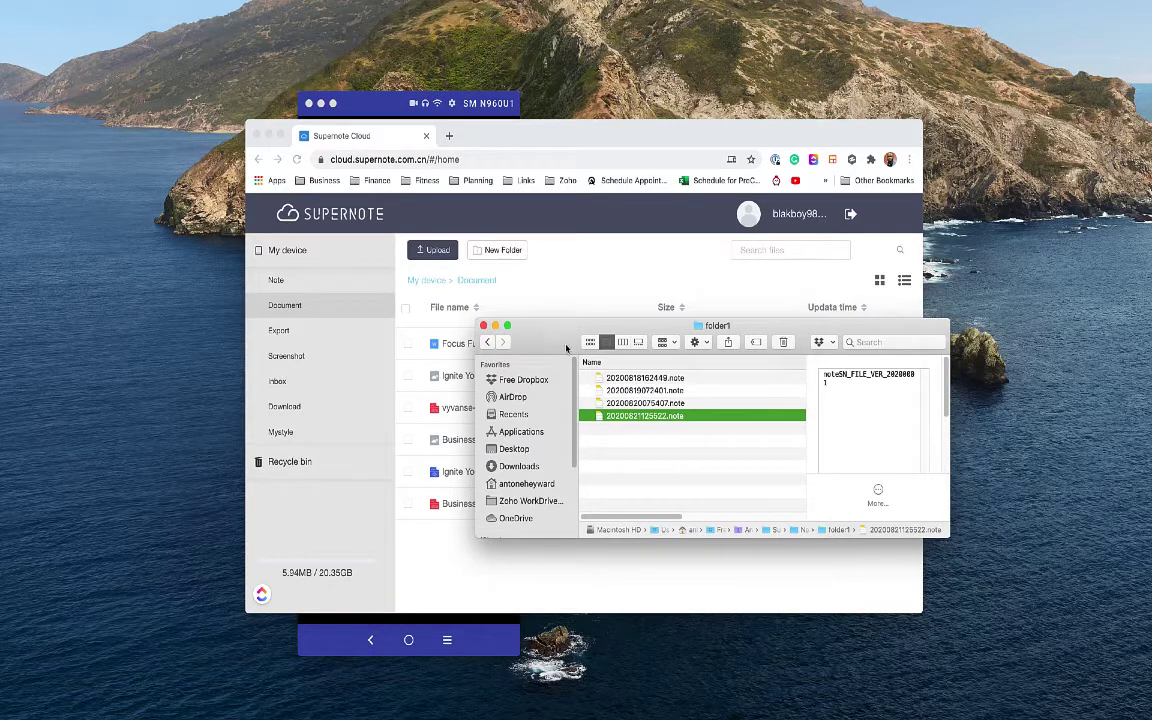
{"action": "left_click", "coordinate": [618, 442]}
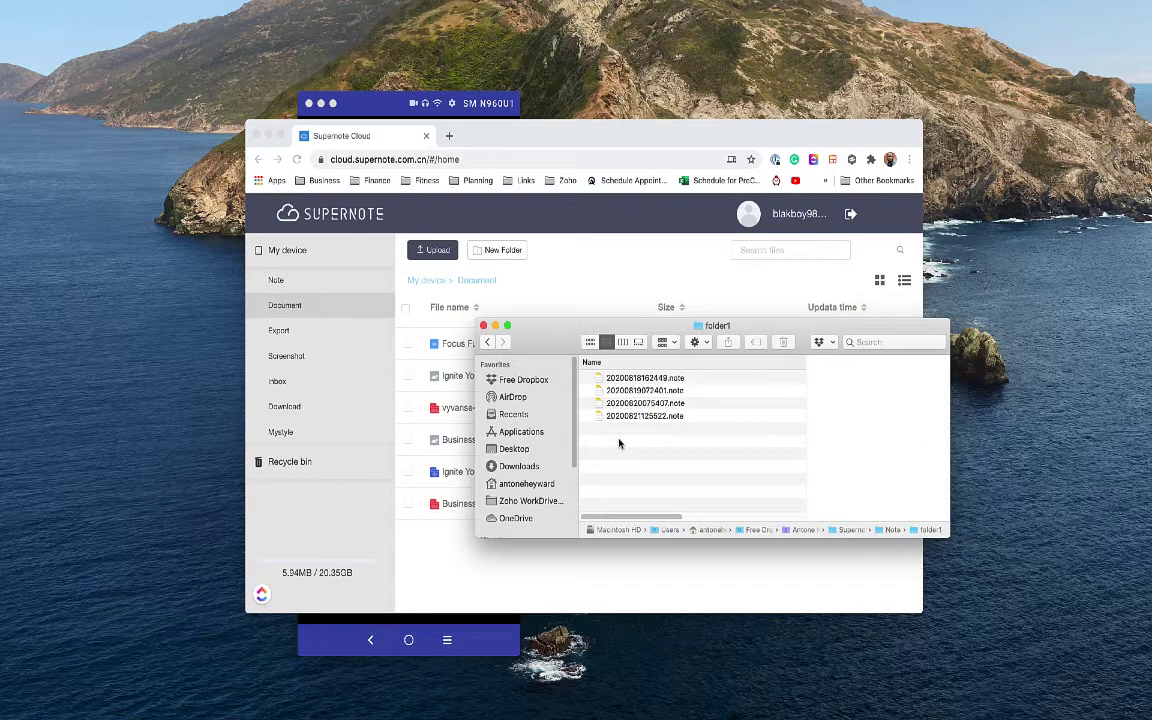